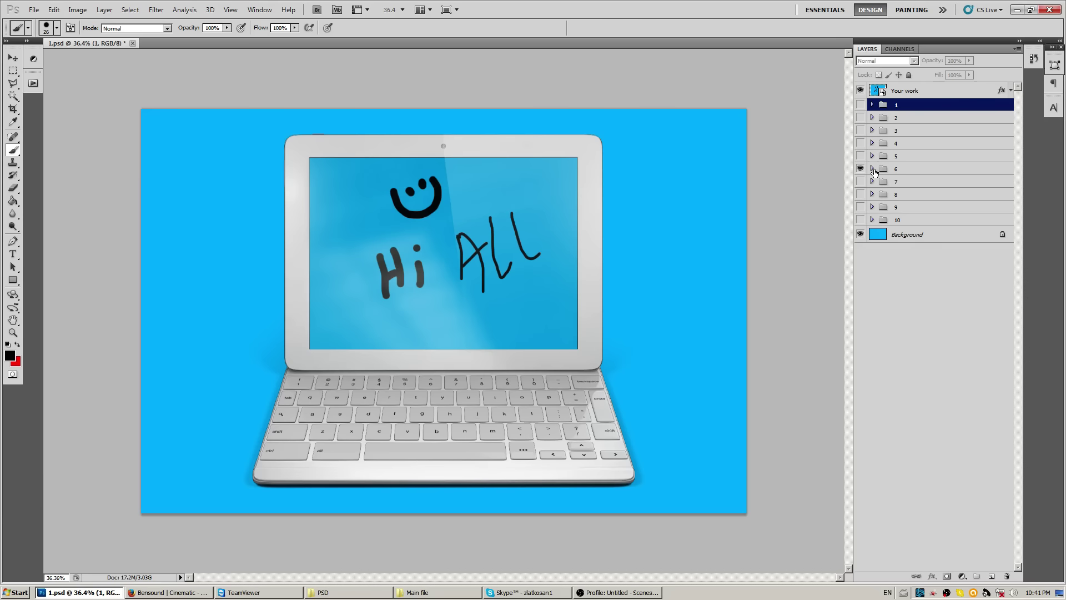
- Expand group 6 and copy the Reflection group's layer mask onto the Keyboard group
click(872, 169)
click(940, 198)
click(911, 183)
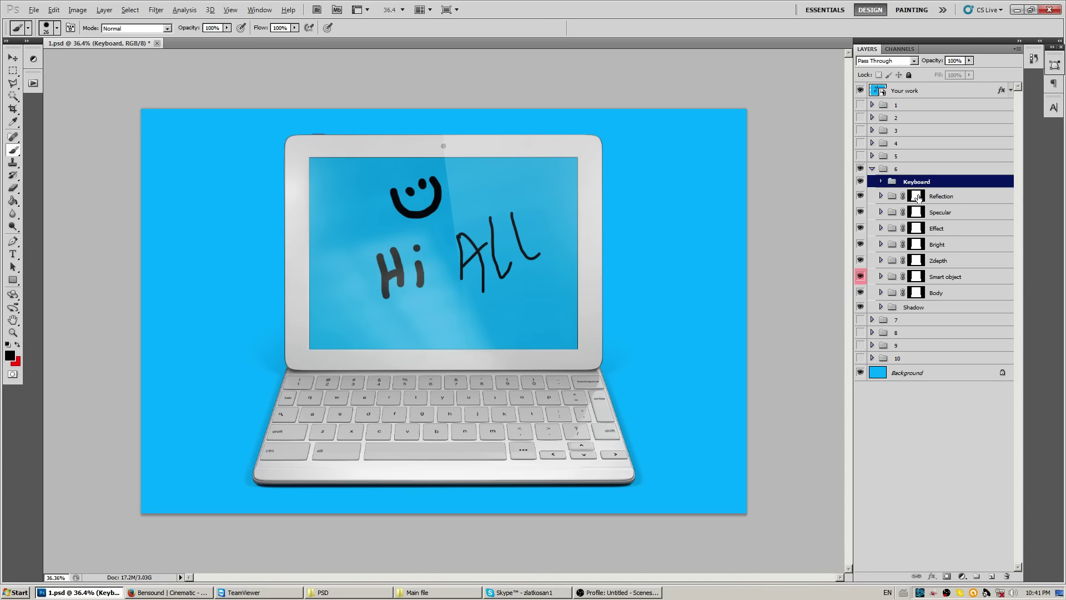
drag(917, 197, 922, 190)
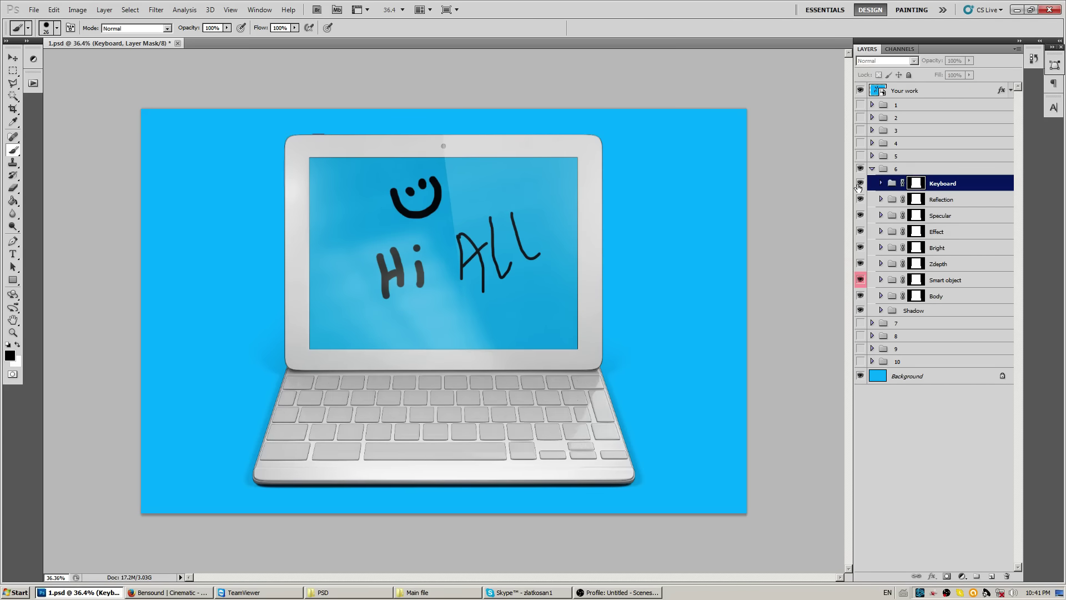
- Toggle the Keyboard group's visibility to examine the lettering on the keys
key(ctrl+plus)
scroll(400, 505, up, 3)
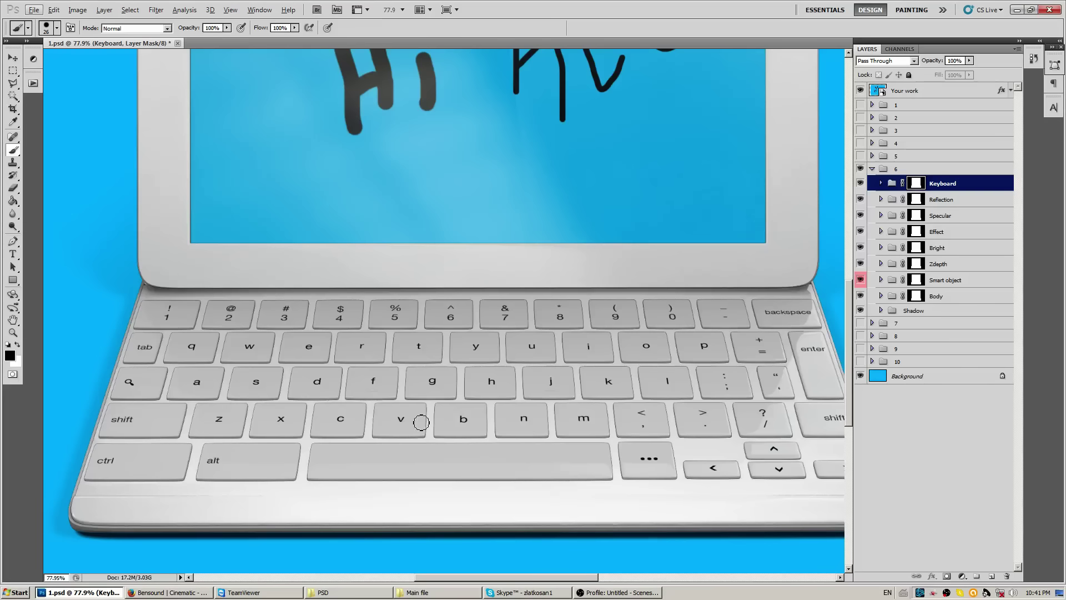
click(858, 186)
scroll(721, 222, down, 5)
- Toggle the Reflection group and the Specular group off and on to compare their effect on the device
click(947, 200)
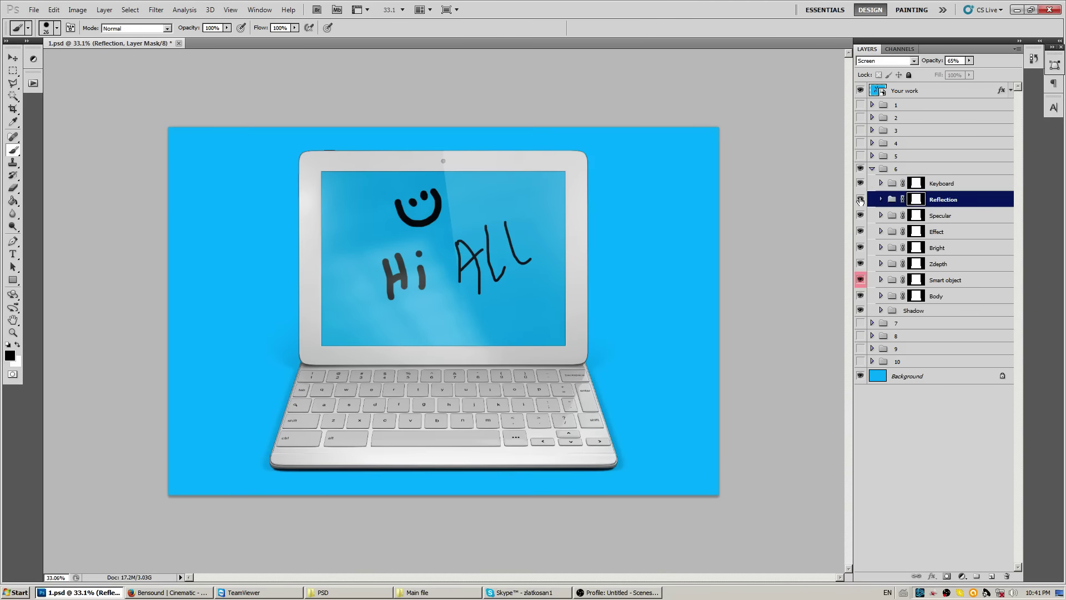
click(859, 200)
click(860, 200)
click(866, 215)
click(861, 216)
click(860, 215)
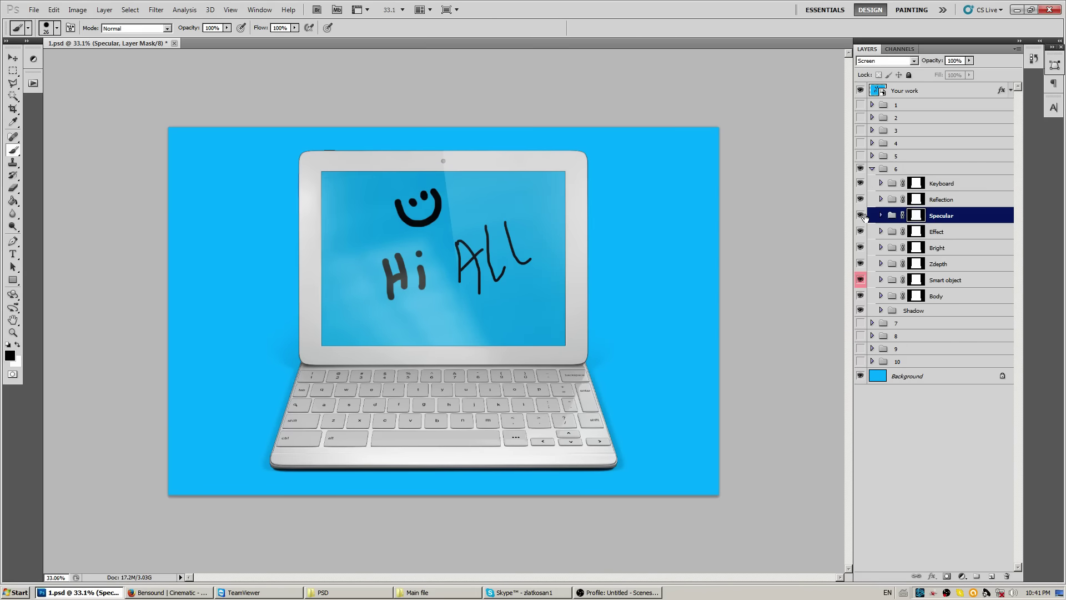
- Select the Effect and Bright groups and toggle the Effect group's visibility to check its influence
click(944, 236)
click(929, 251)
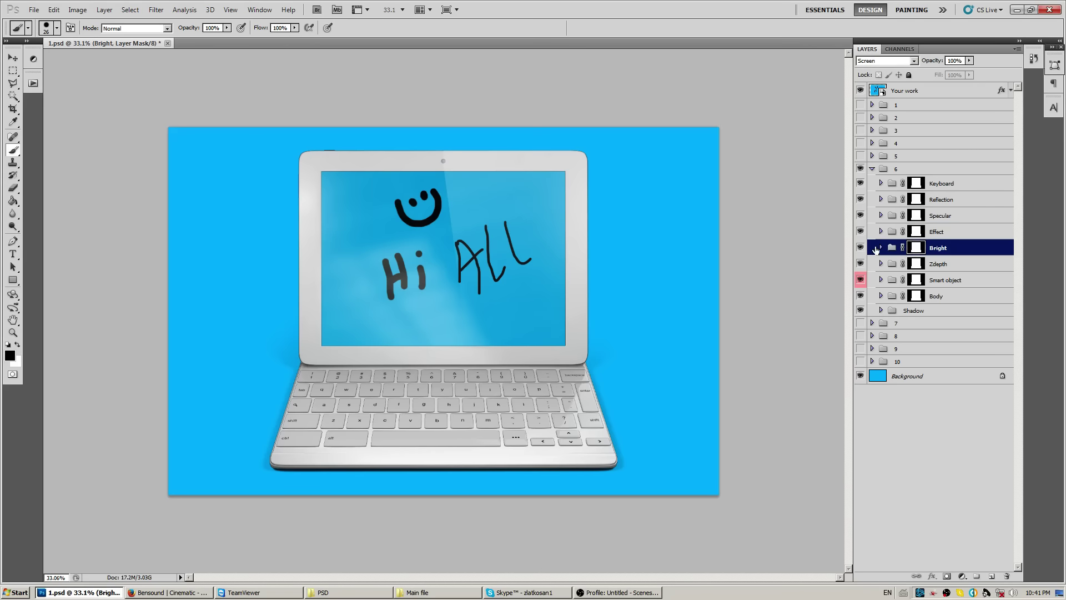
click(861, 233)
click(861, 234)
- Toggle the Zdepth group off and on repeatedly to compare the screen shading, leaving it visible
click(891, 264)
click(860, 265)
click(861, 266)
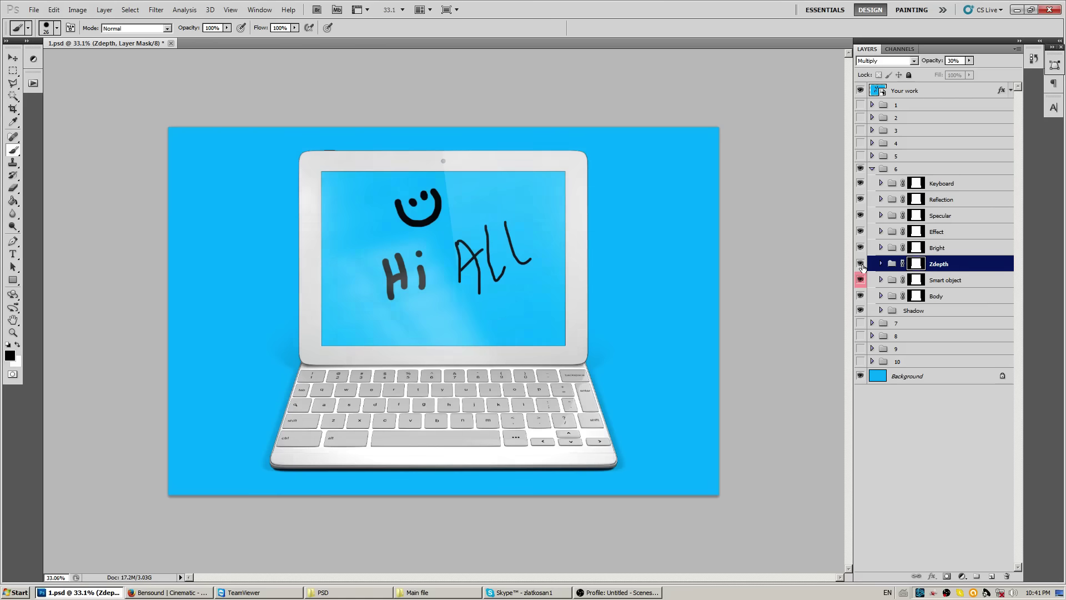
click(861, 266)
click(861, 267)
click(862, 266)
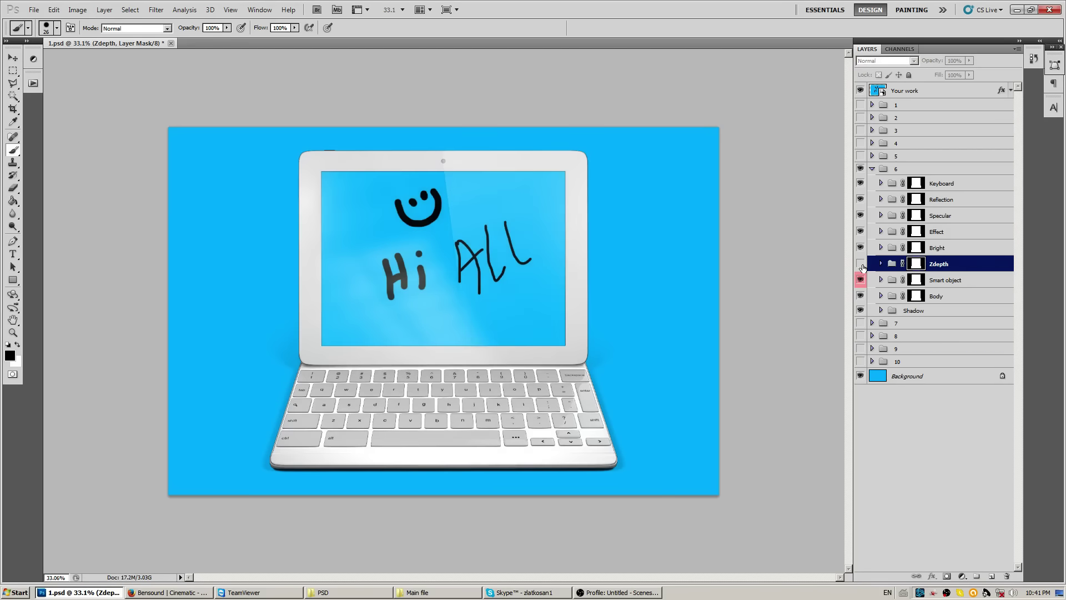
click(861, 267)
- Expand the Body group and inspect the Body 6 layer's mask on its own to see which part it covers
click(880, 295)
click(922, 361)
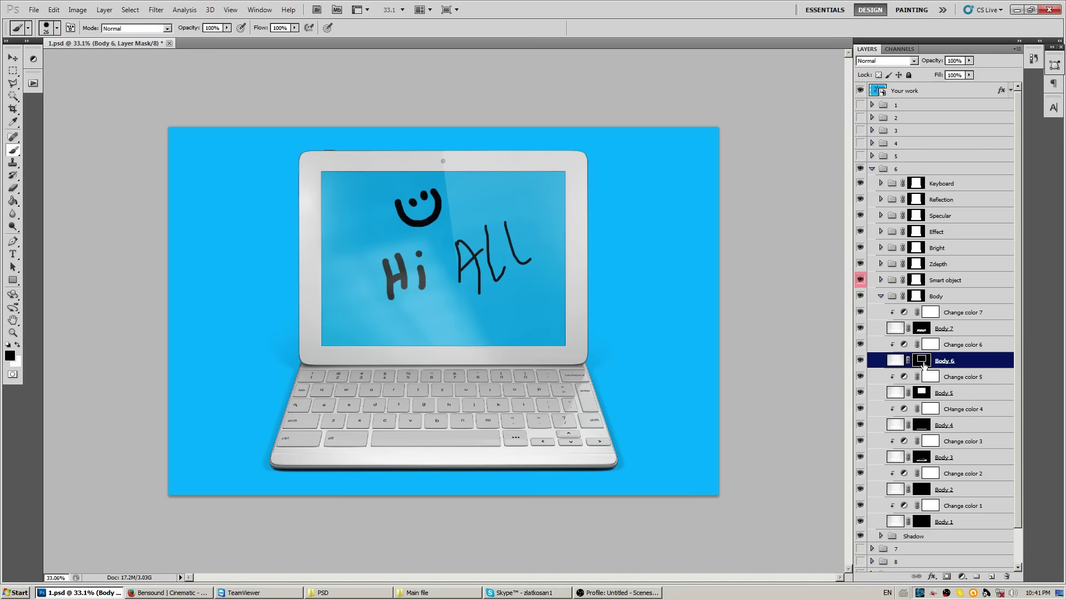
alt+click(921, 361)
alt+click(922, 360)
- Set the saturation of the Change color 6 Hue/Saturation adjustment to 100
click(930, 345)
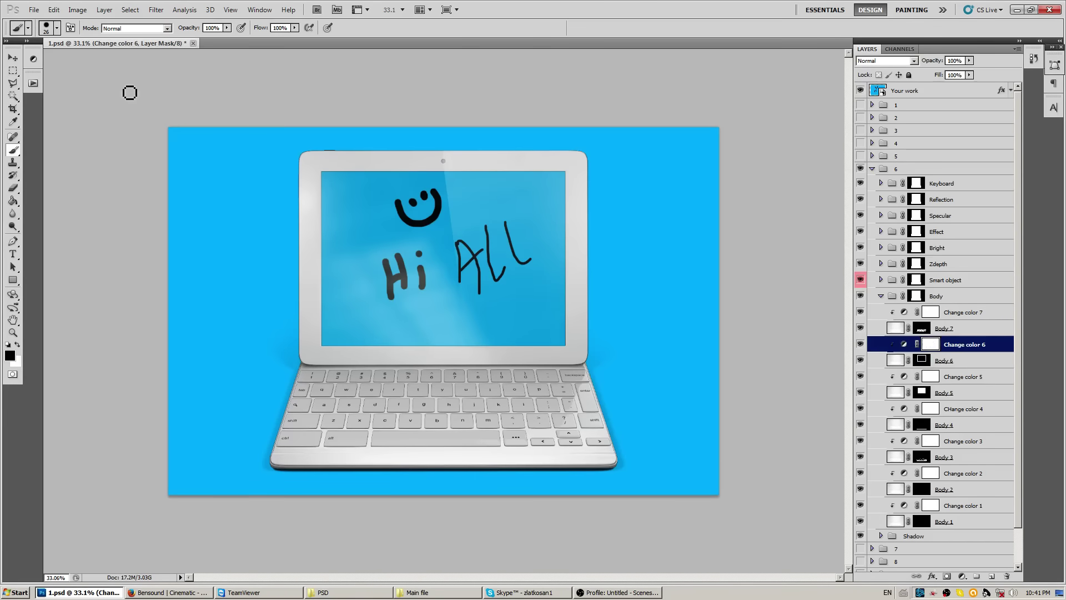
click(34, 59)
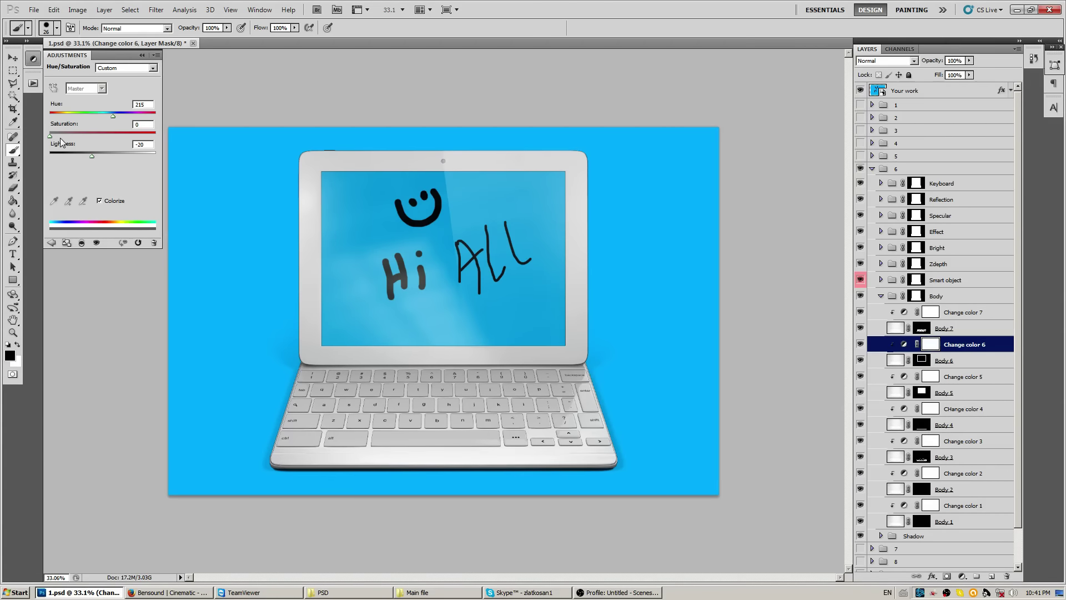
drag(50, 135, 158, 134)
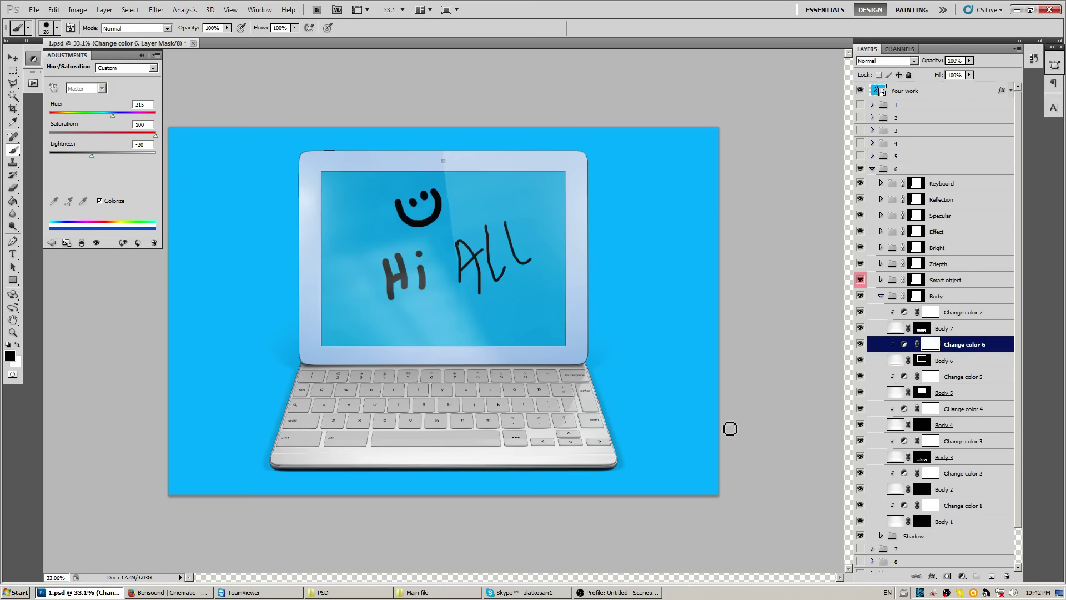
- Fill the Background layer with white (#ffffff)
scroll(866, 486, down, 2)
click(899, 565)
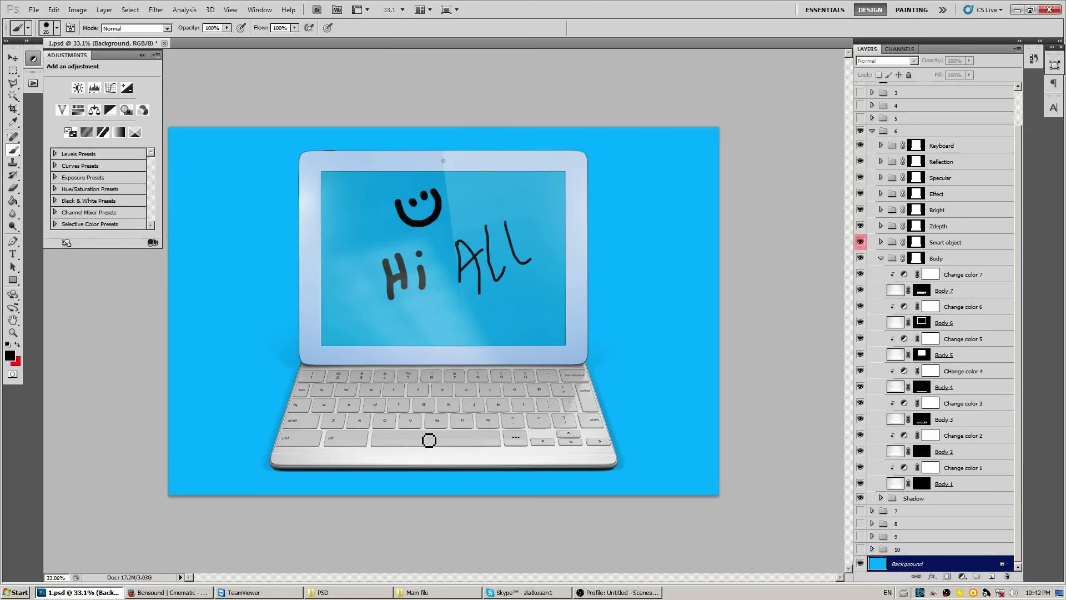
click(9, 355)
click(133, 141)
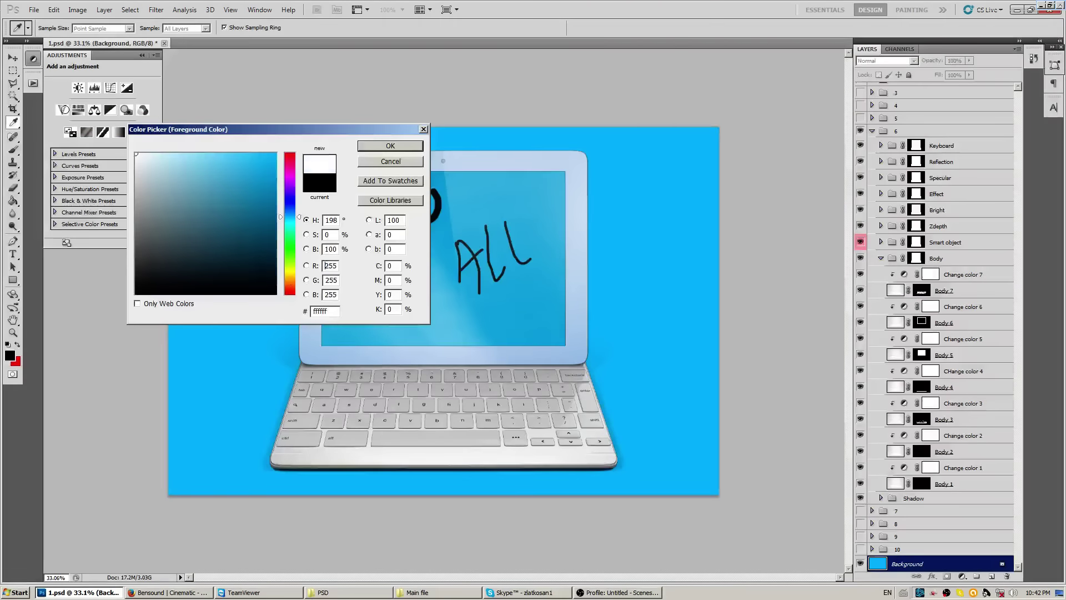
click(375, 150)
key(g)
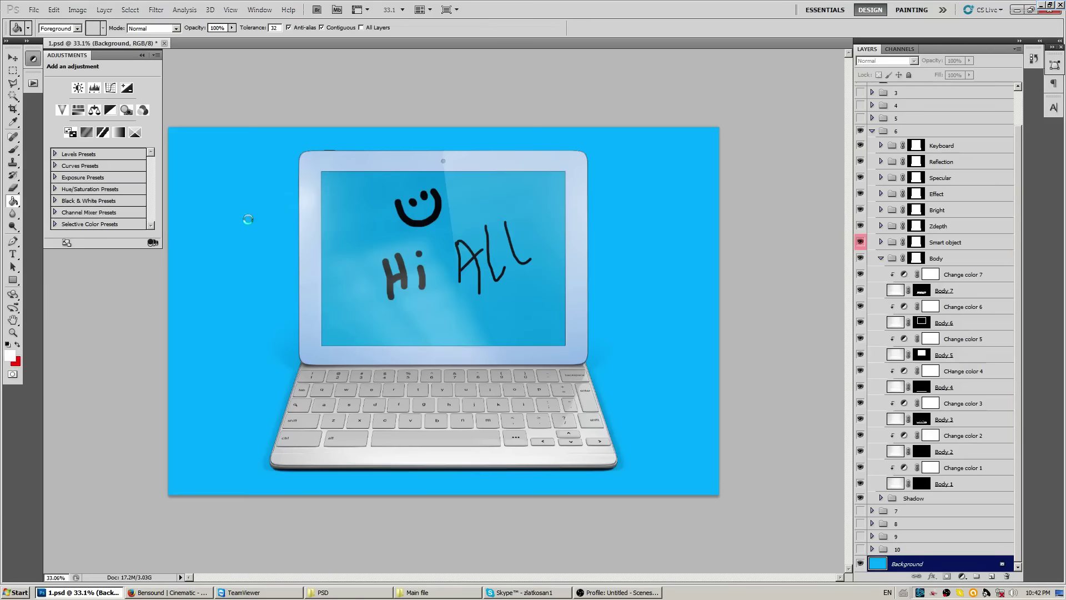
click(247, 217)
- Set the Change color 6 adjustment to hue 58, saturation 46 and lightness -100 to blacken the screen bezel
click(960, 306)
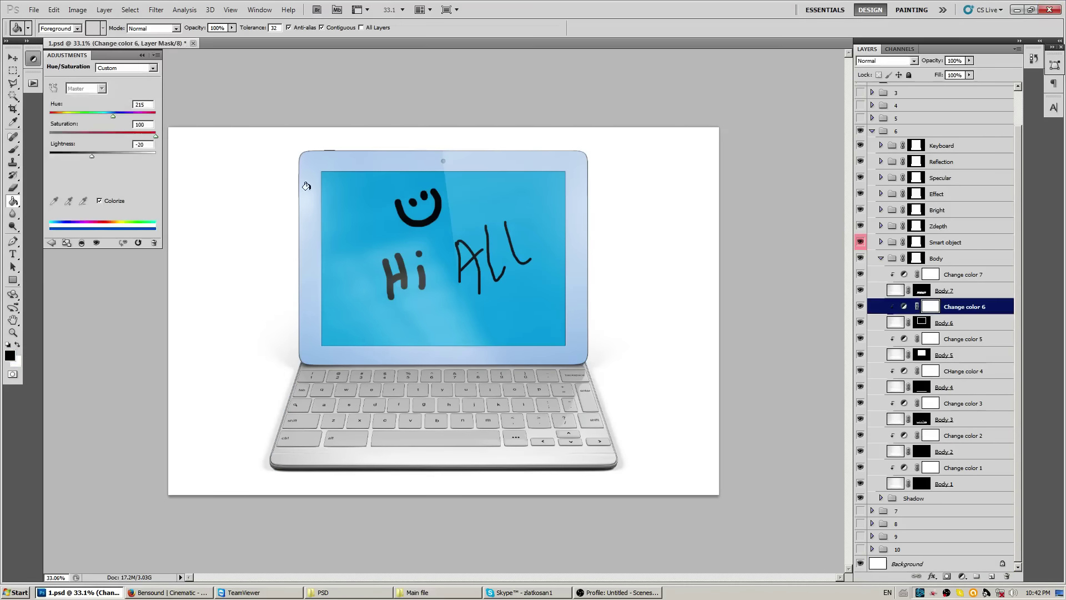
drag(78, 155, 66, 156)
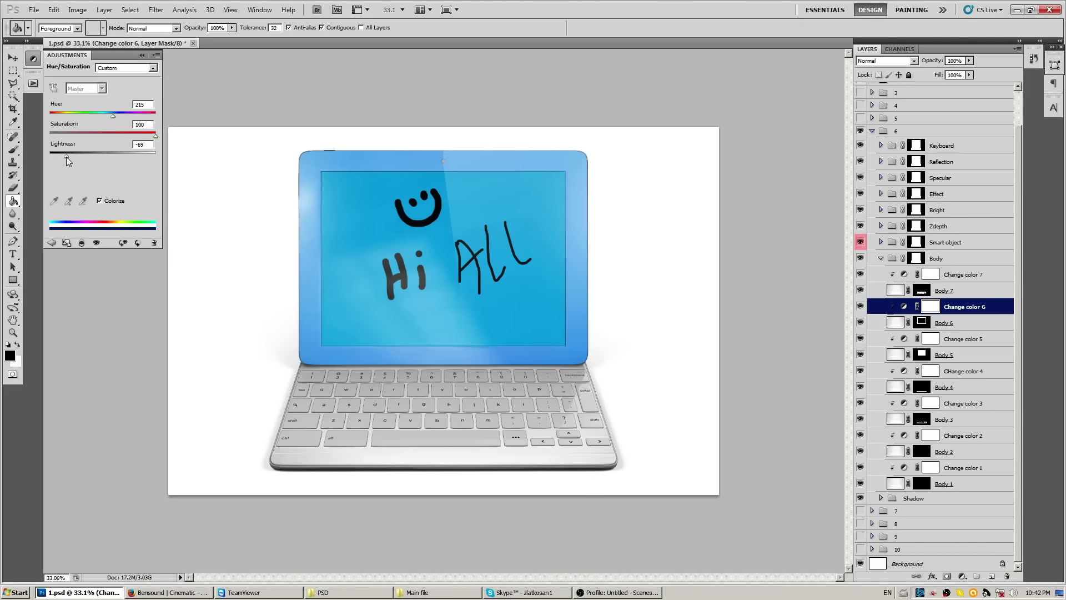
drag(114, 115, 68, 120)
click(154, 136)
drag(156, 136, 37, 155)
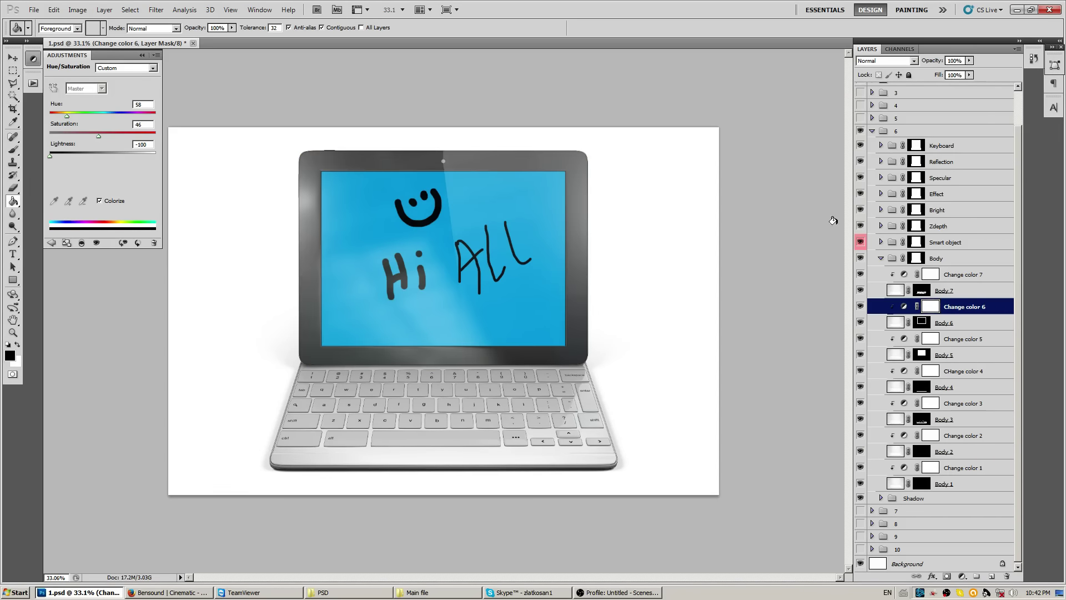
- Set the lightness of Change color 3 to -60 and darken the keys with Change color 7
click(930, 338)
click(931, 404)
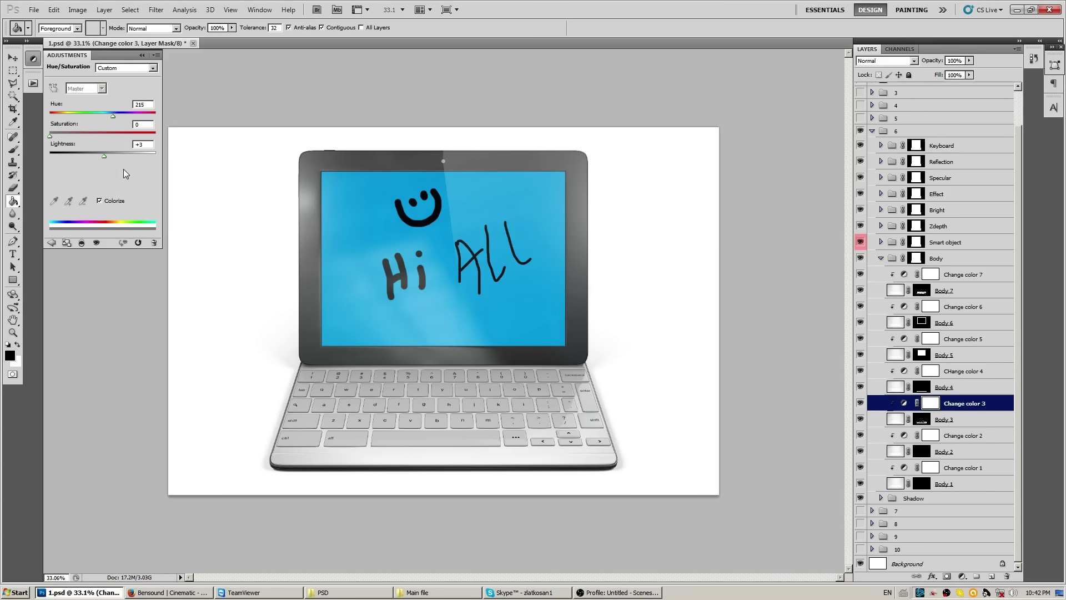
drag(100, 156, 71, 156)
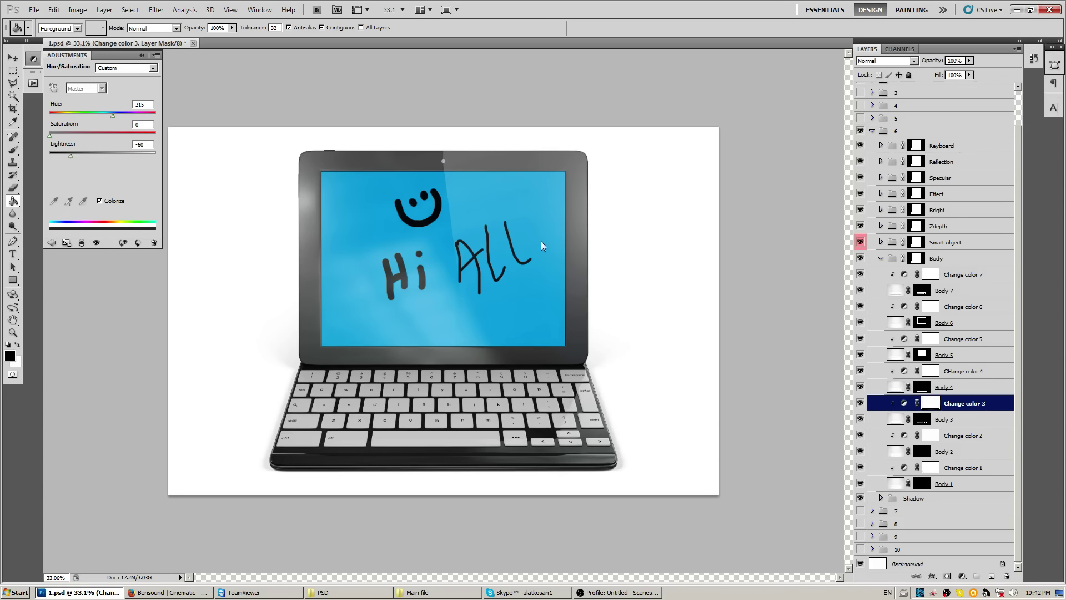
click(932, 276)
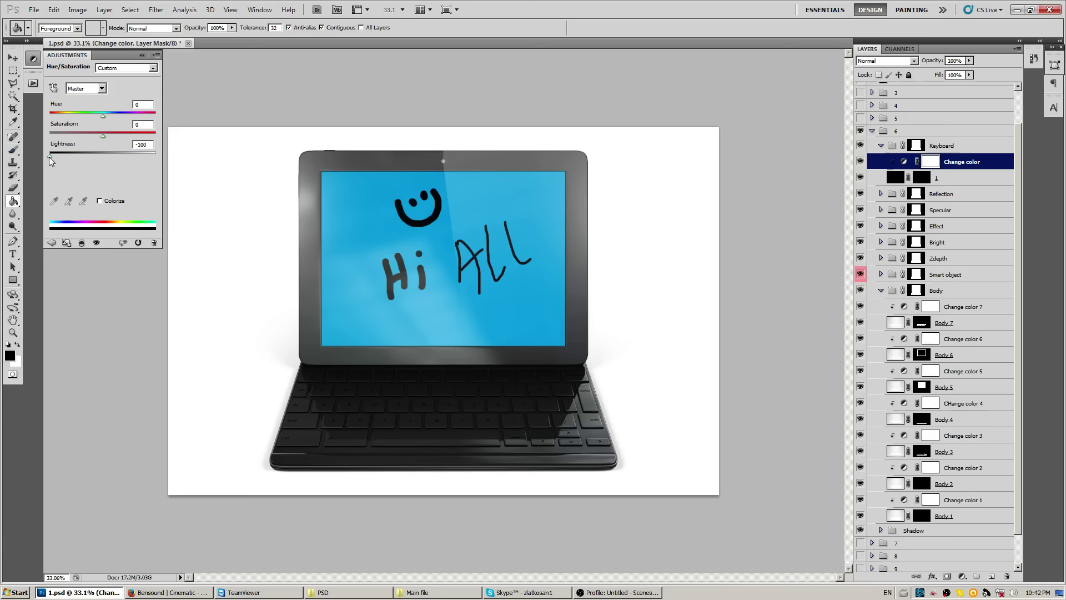
- Try a lightness of +9 on the Keyboard group's Change color adjustment to brighten the key lettering
drag(49, 156, 185, 162)
drag(154, 156, 107, 156)
scroll(369, 446, up, 3)
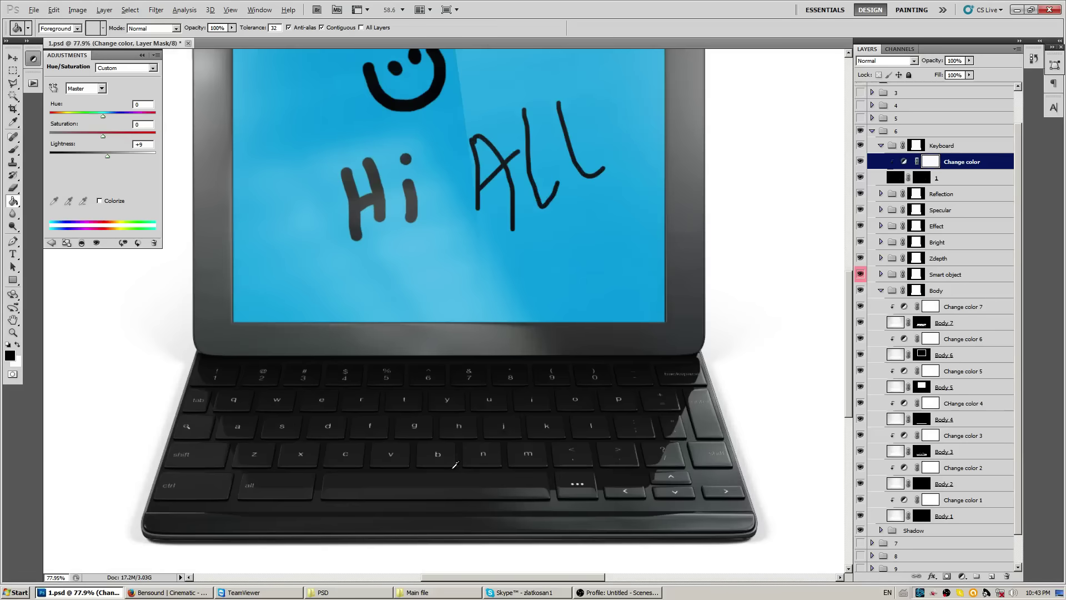
scroll(454, 464, up, 2)
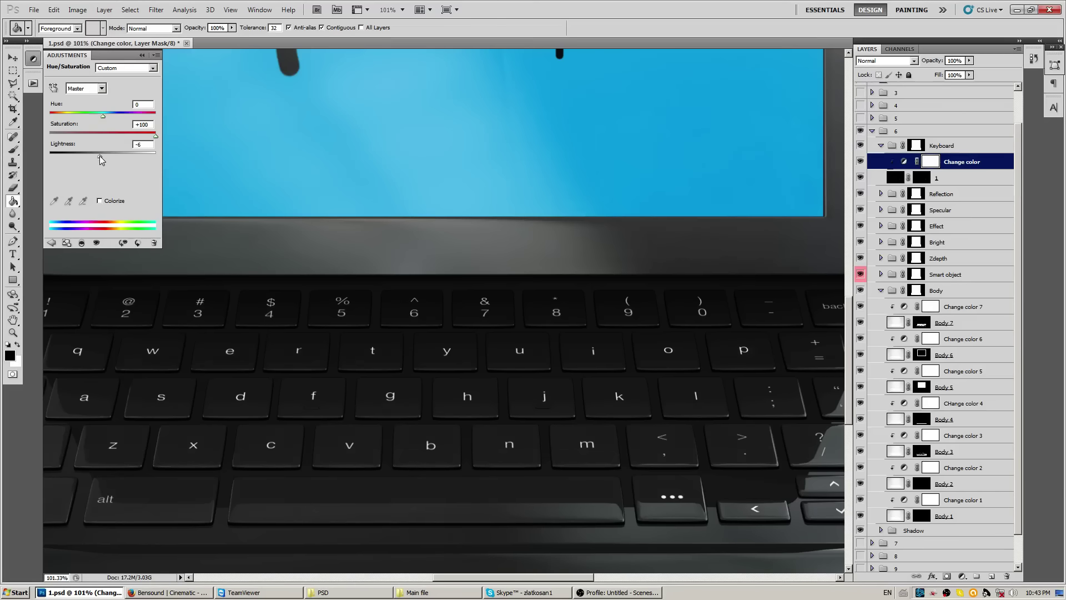
- Colorize the Keyboard group's Change color adjustment with hue 230, saturation 0 and lightness +5
click(101, 201)
drag(81, 138, 177, 135)
drag(51, 115, 118, 112)
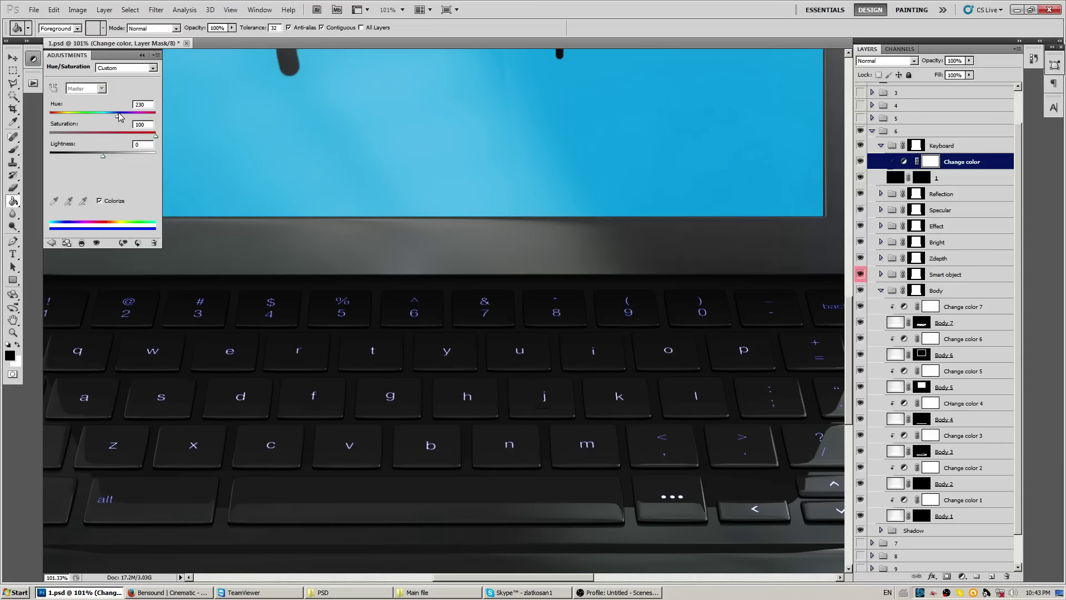
mouse_move(102, 156)
mouse_down()
mouse_move(91, 164)
mouse_move(105, 159)
mouse_up()
click(97, 124)
text(0)
click(542, 240)
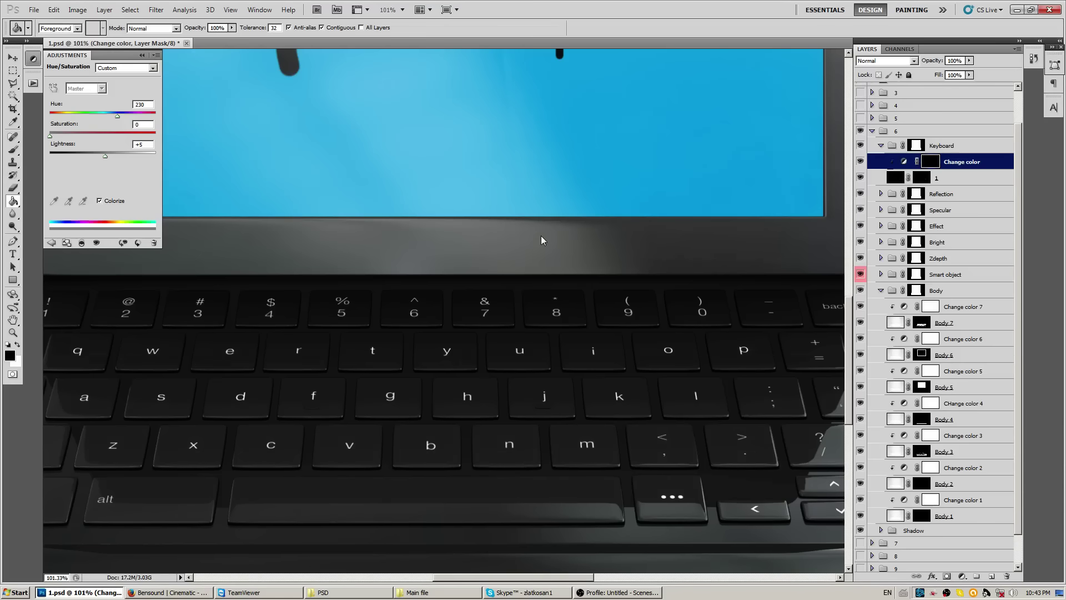
scroll(530, 233, down, 2)
key(ctrl+z)
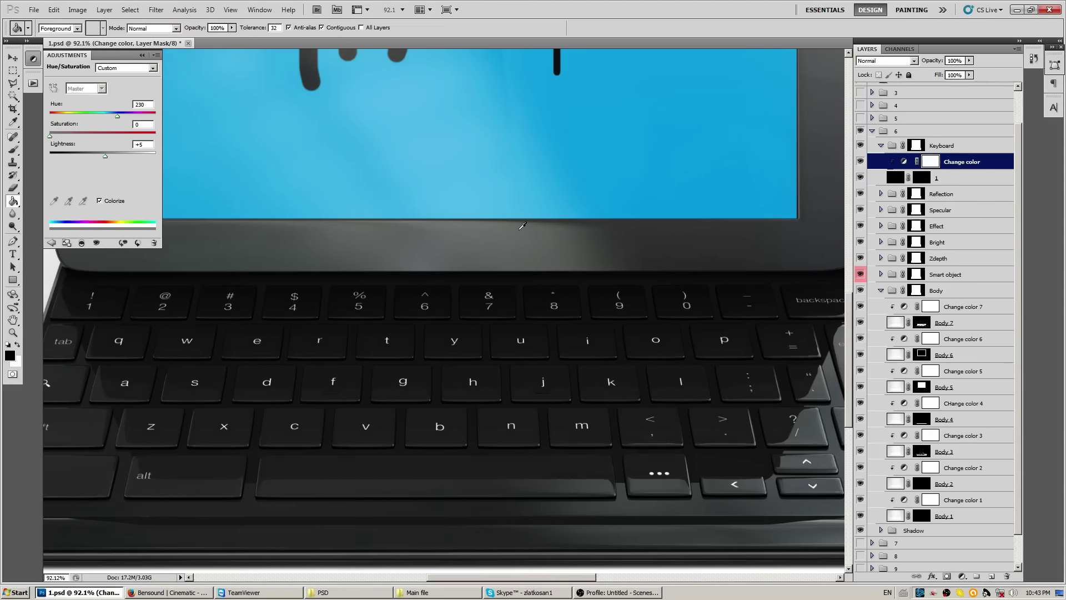
- Collapse the Keyboard group and raise the opacity of the Bright 6 layer inside the Bright group to lighten the bezel
scroll(522, 223, down, 3)
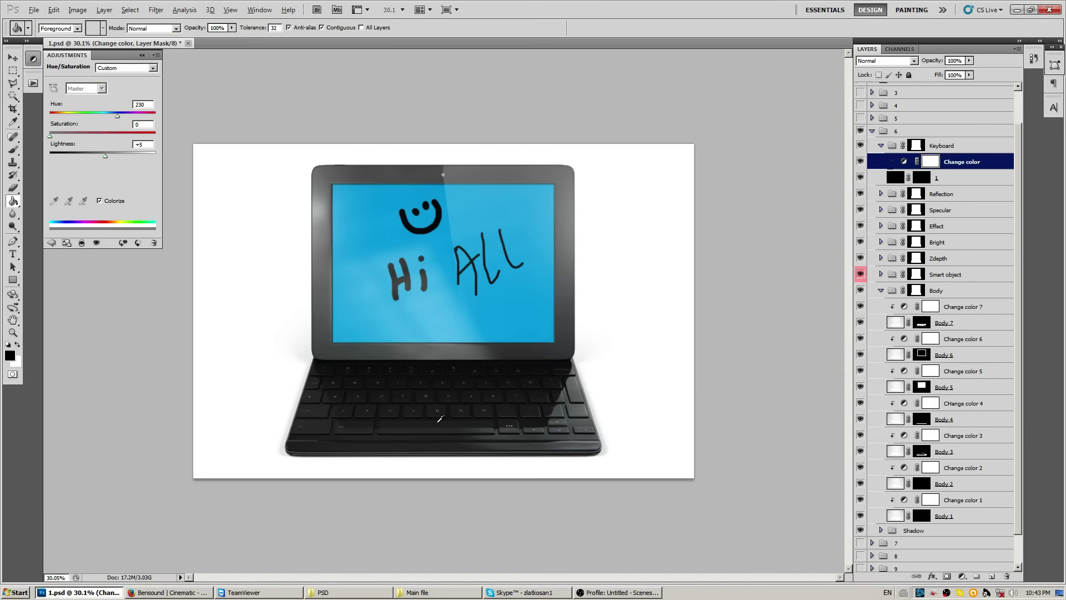
scroll(439, 419, up, 1)
click(882, 147)
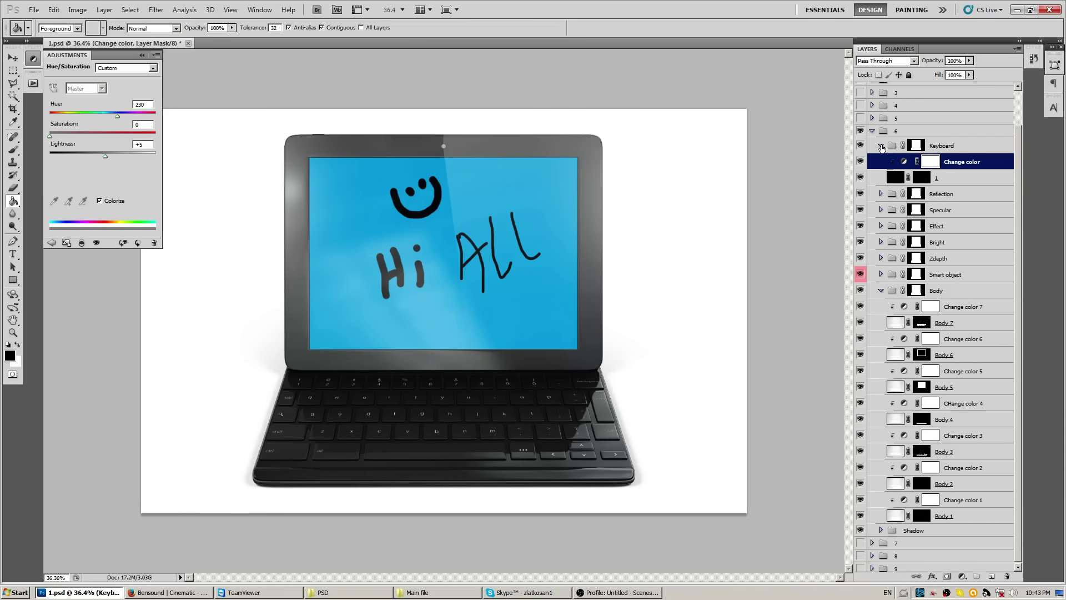
click(881, 147)
click(880, 211)
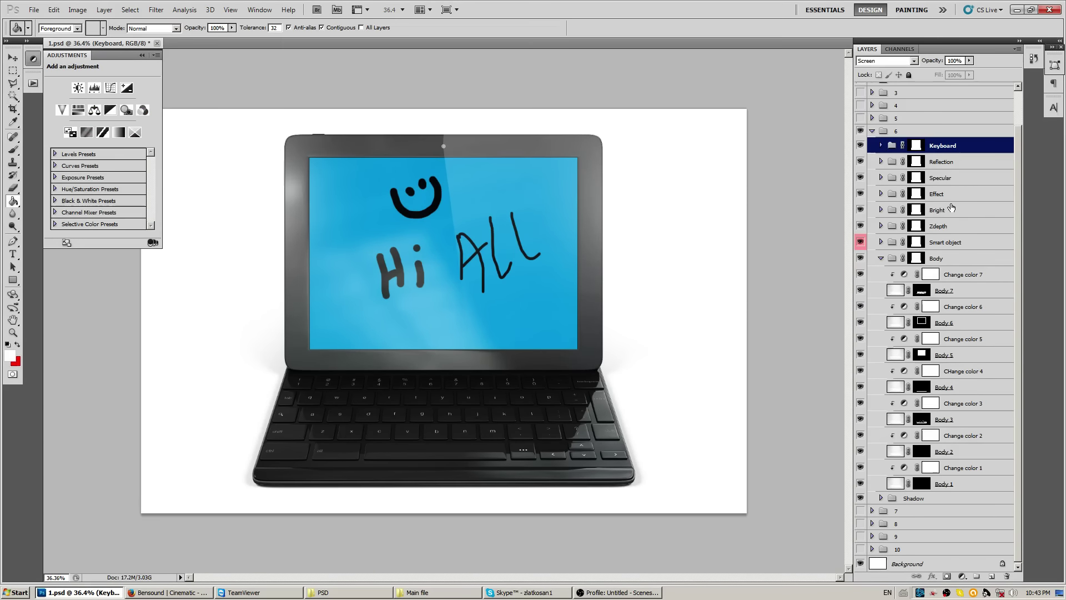
click(879, 212)
click(944, 243)
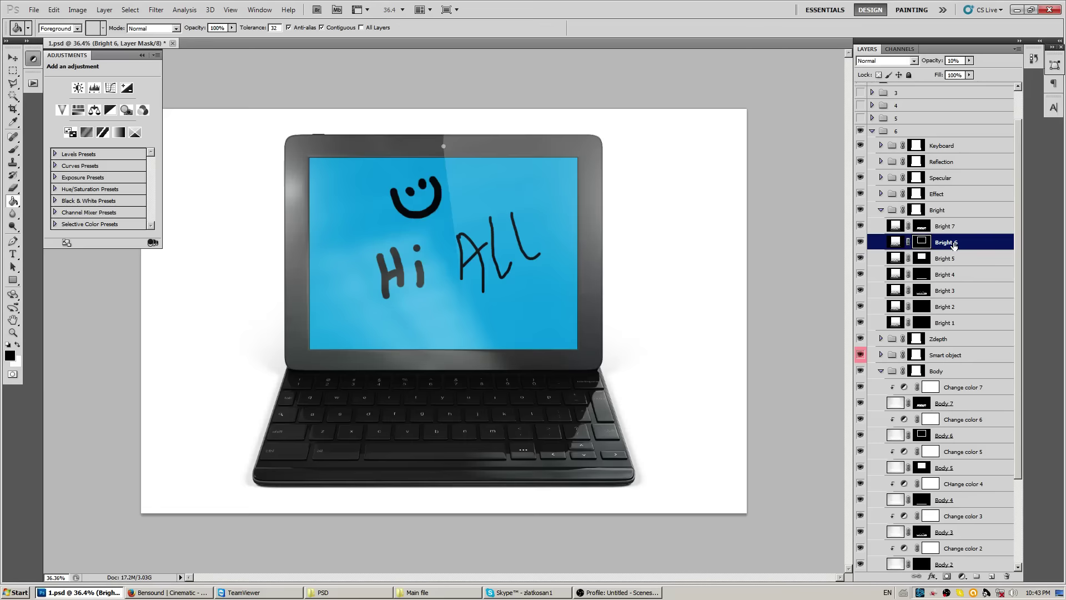
drag(968, 61, 1049, 72)
- Check the Bright 3 layer's mask and set the layer's opacity to 100%
click(944, 274)
click(945, 291)
click(945, 290)
drag(969, 60, 1004, 76)
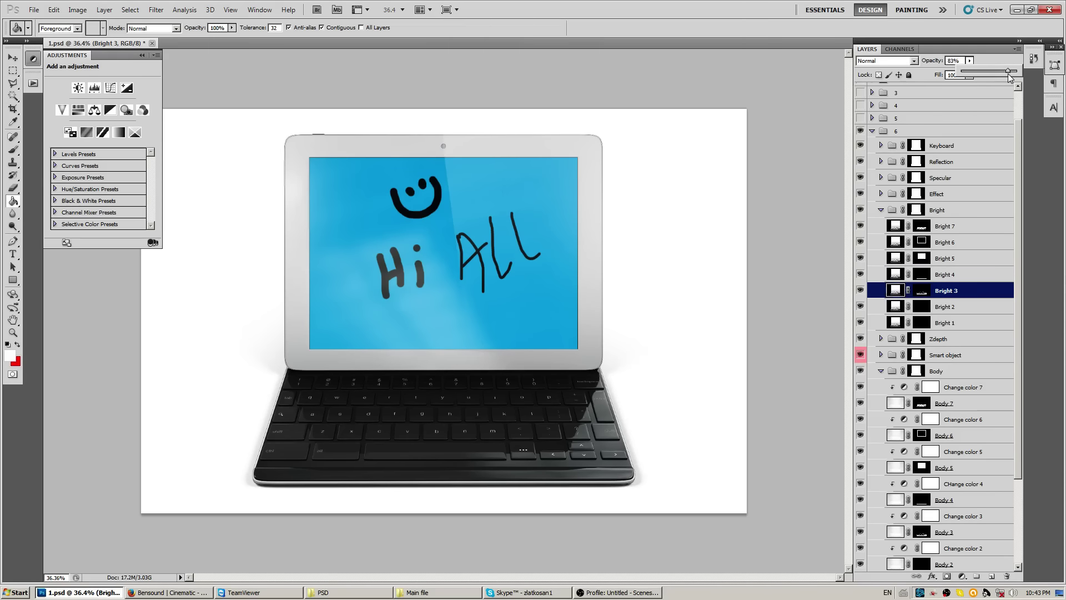
alt+click(922, 290)
alt+click(922, 291)
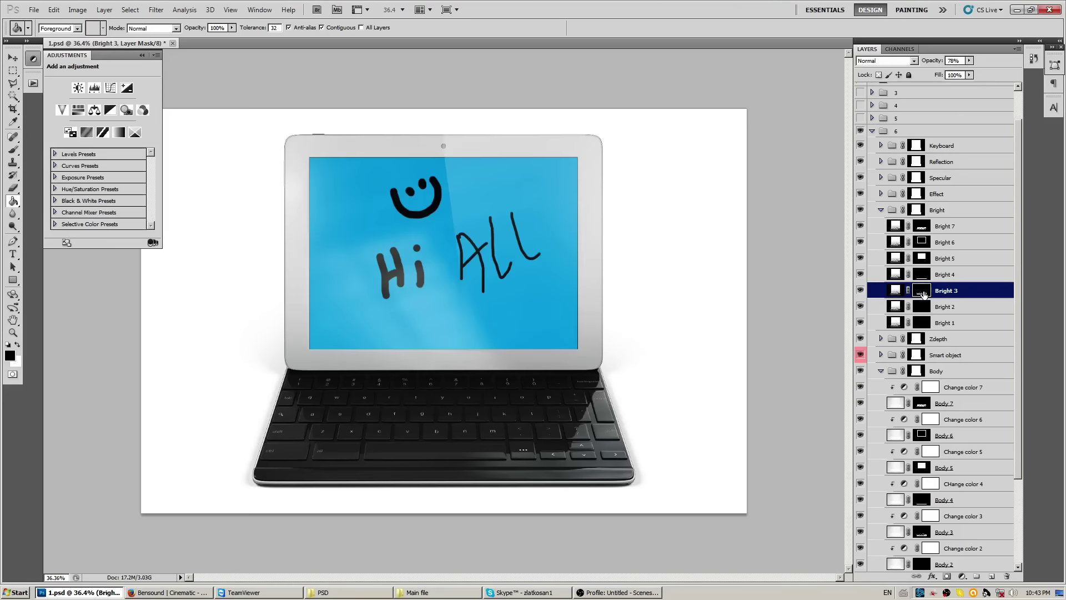
click(968, 60)
drag(970, 71, 985, 71)
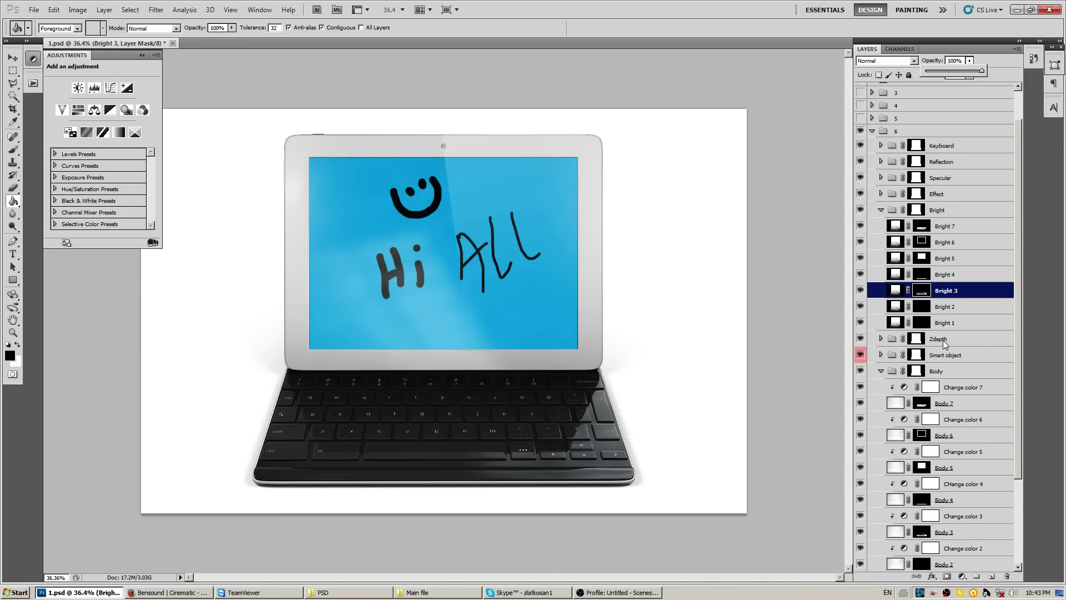
- Set the lightness of the Body group's Change color 3 adjustment to 0 to lighten the keyboard base
scroll(953, 197, down, 3)
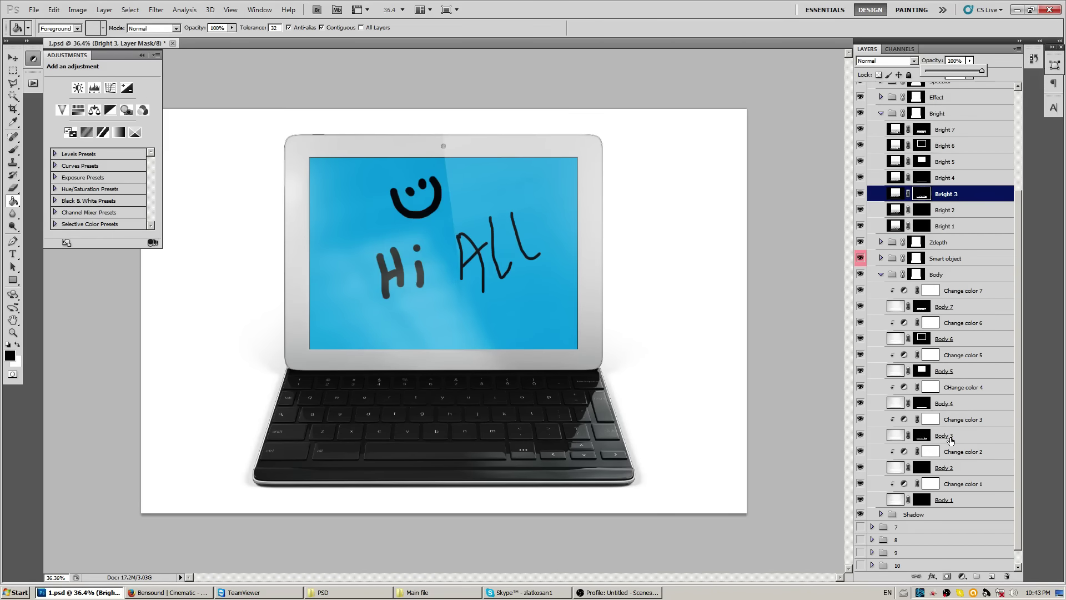
click(957, 420)
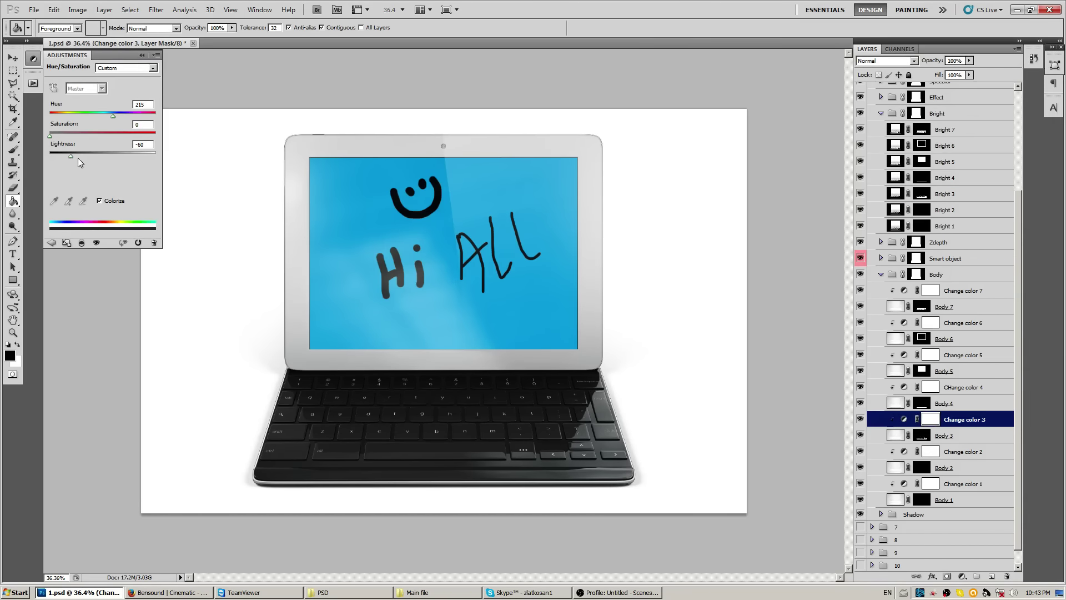
drag(75, 154, 96, 154)
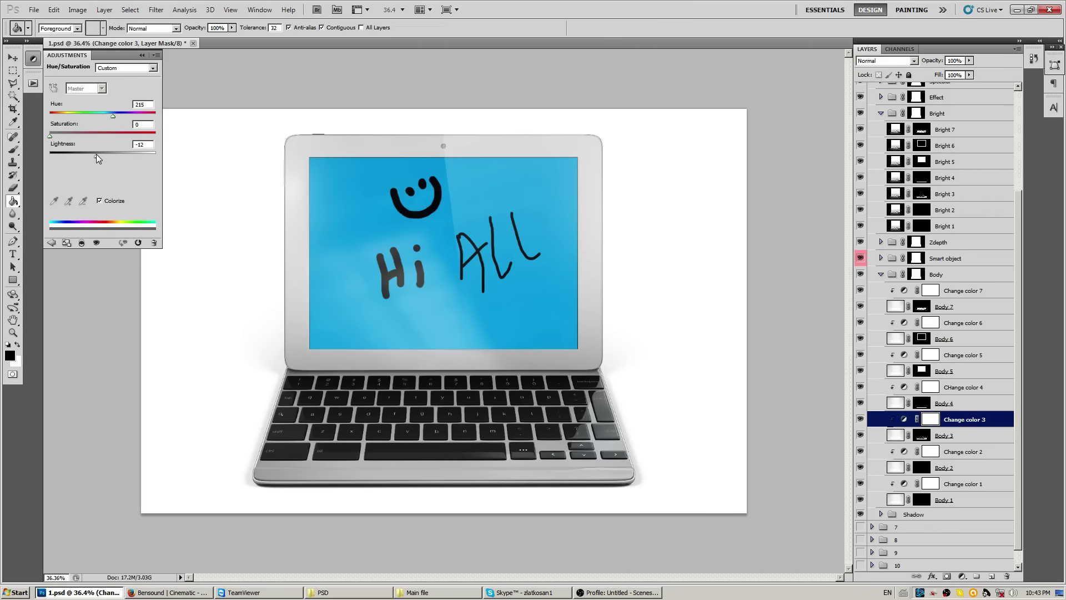
double_click(146, 145)
text(0)
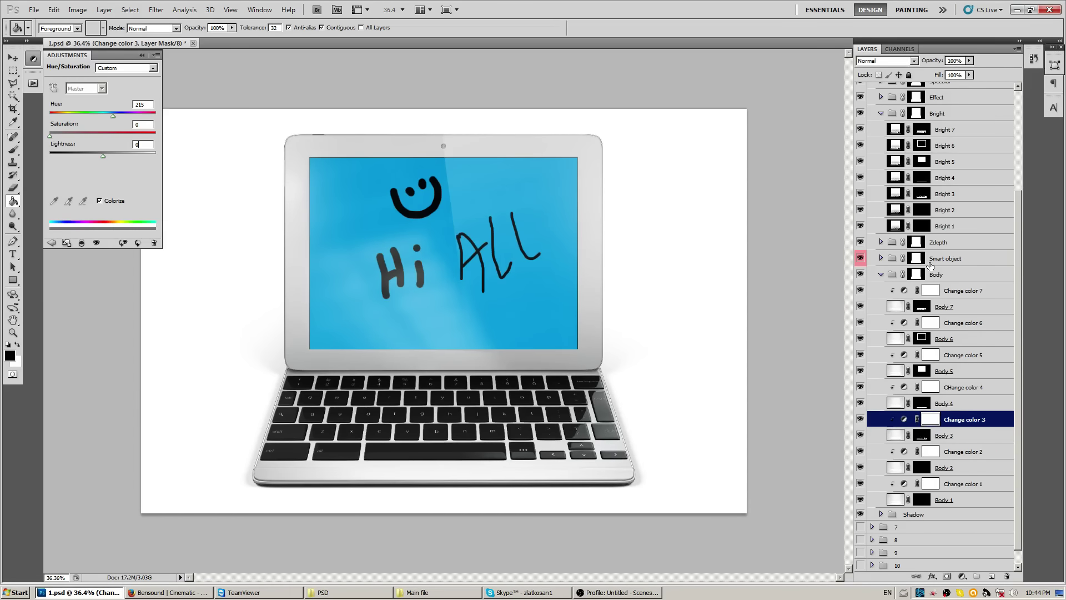
- Set the lightness of the Body group's Change color 7 adjustment to 0 to turn the keys white
click(957, 295)
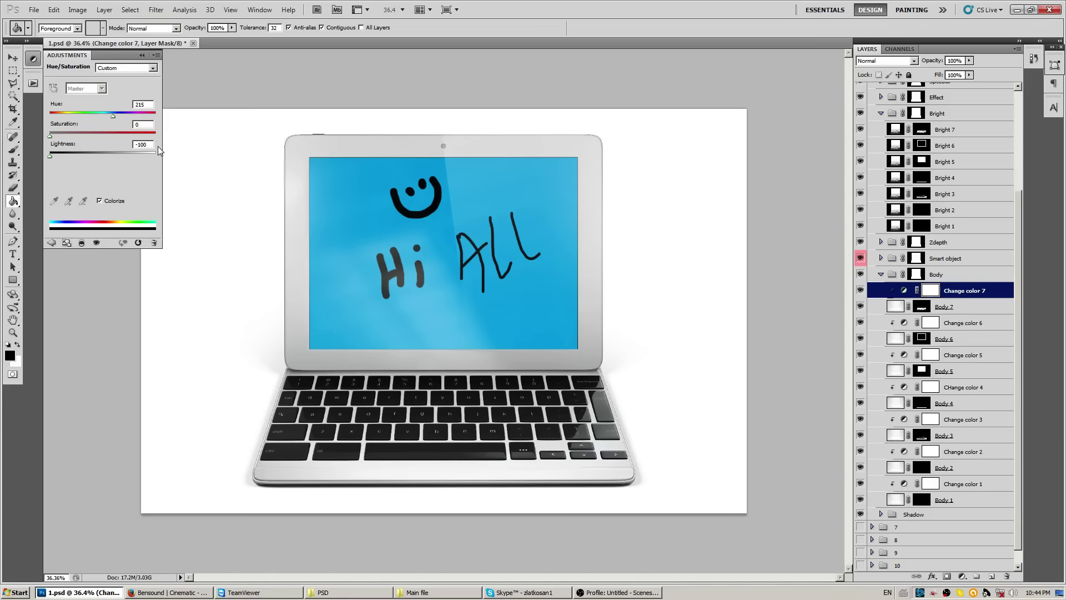
drag(150, 145, 114, 146)
text(0)
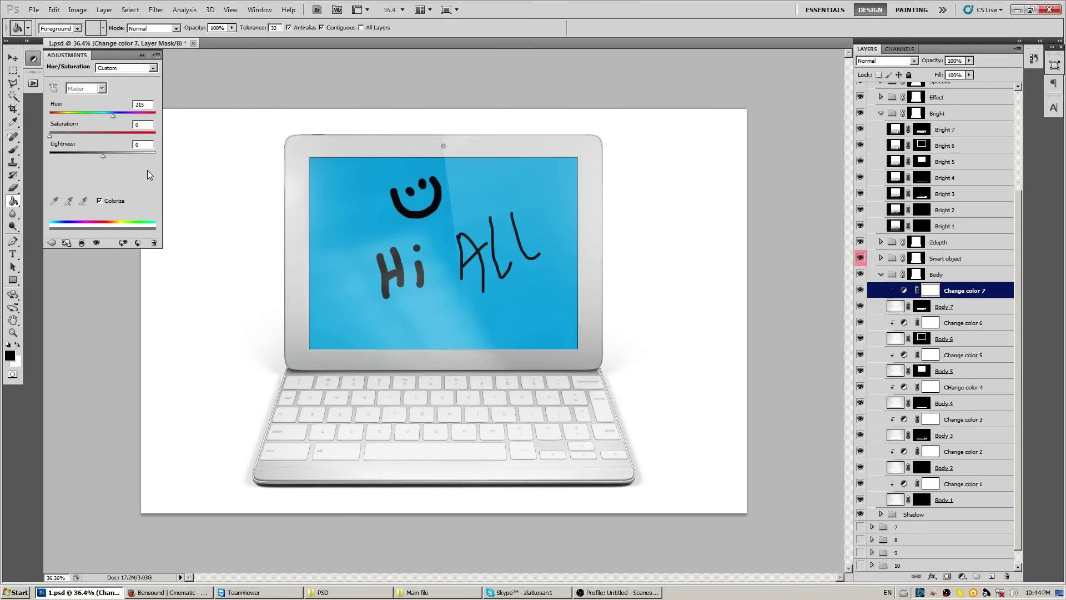
- Darken the keys slightly by setting the Change color 7 adjustment's lightness to -23
scroll(948, 190, up, 3)
click(953, 214)
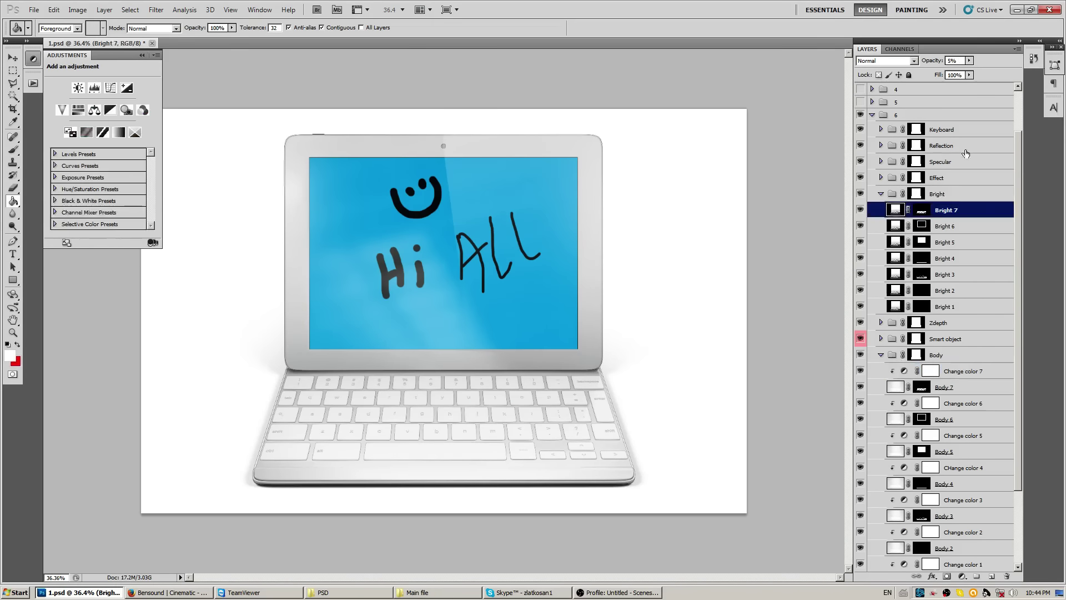
click(951, 375)
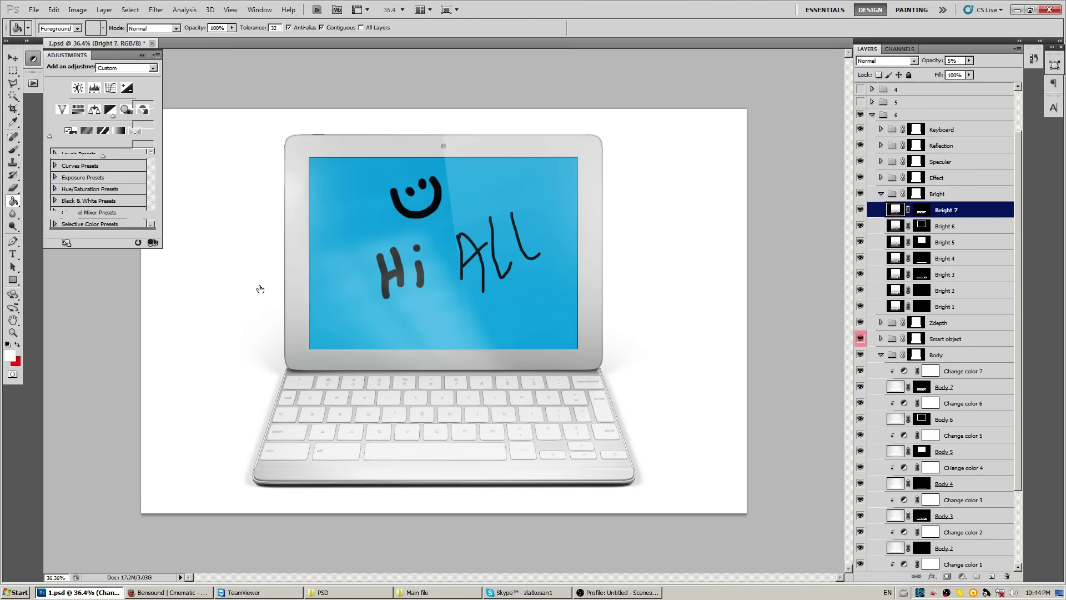
drag(101, 158, 91, 157)
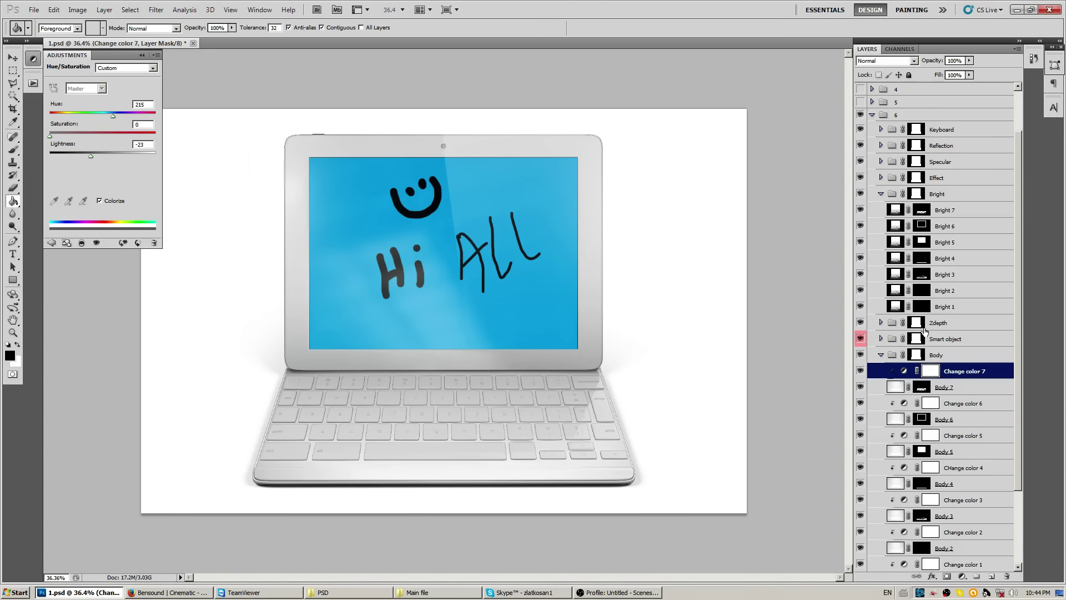
- Set the lightness of the Keyboard group's Change color adjustment to -100 to make the key lettering black
scroll(944, 250, up, 2)
click(881, 183)
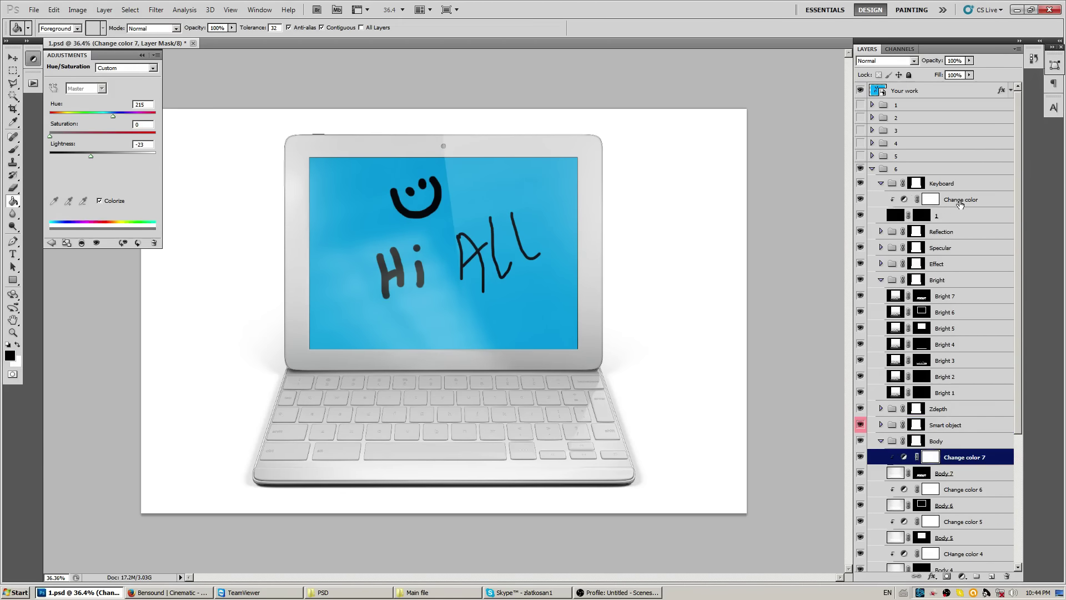
click(959, 201)
drag(105, 156, 3, 166)
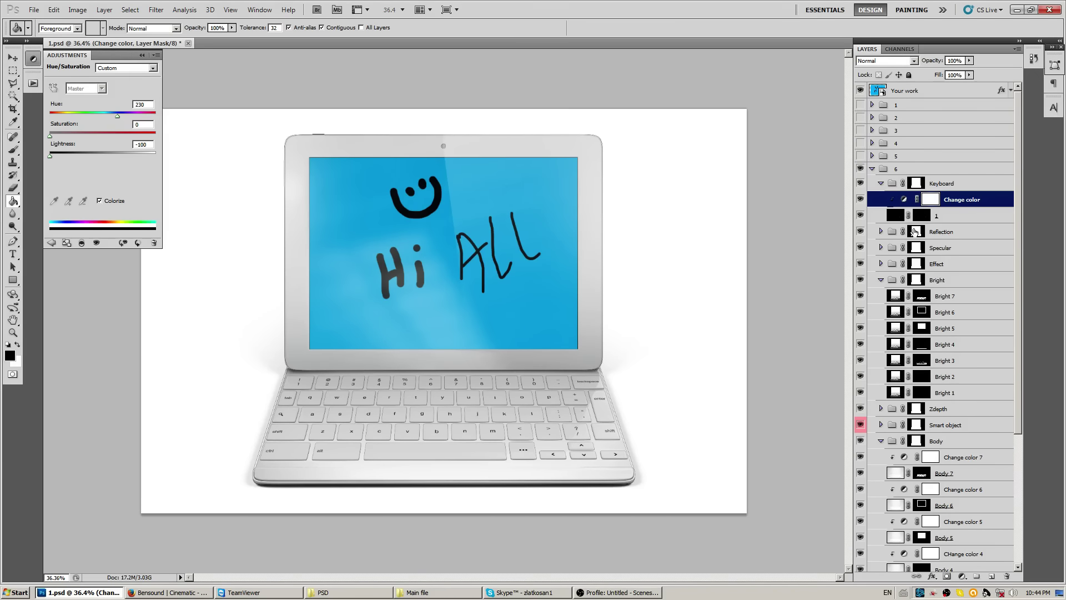
- Collapse the Keyboard, Bright and Body groups, keeping group 6 expanded
click(880, 183)
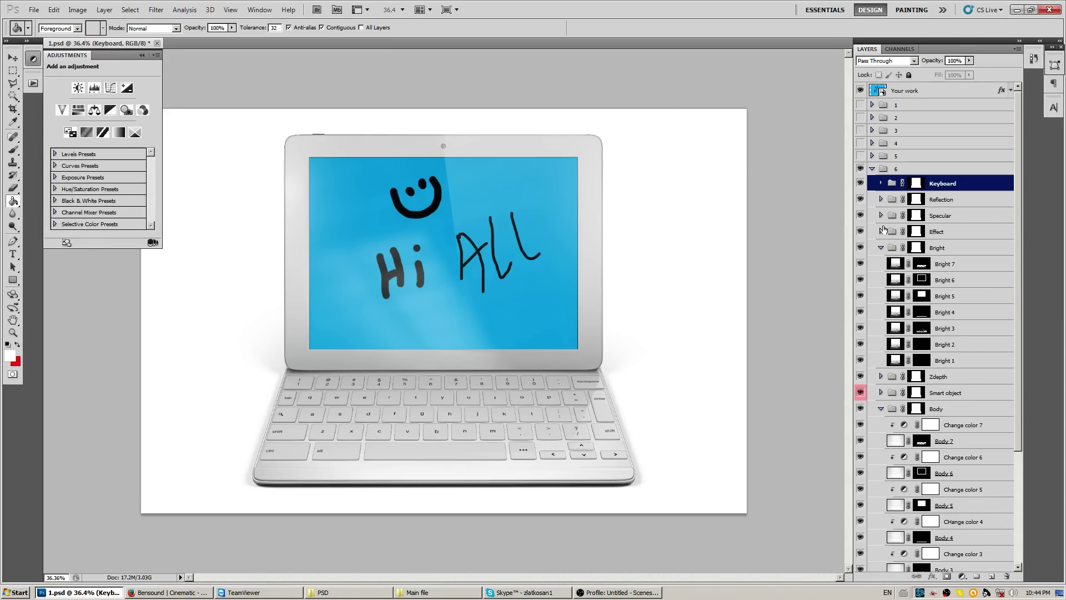
click(879, 247)
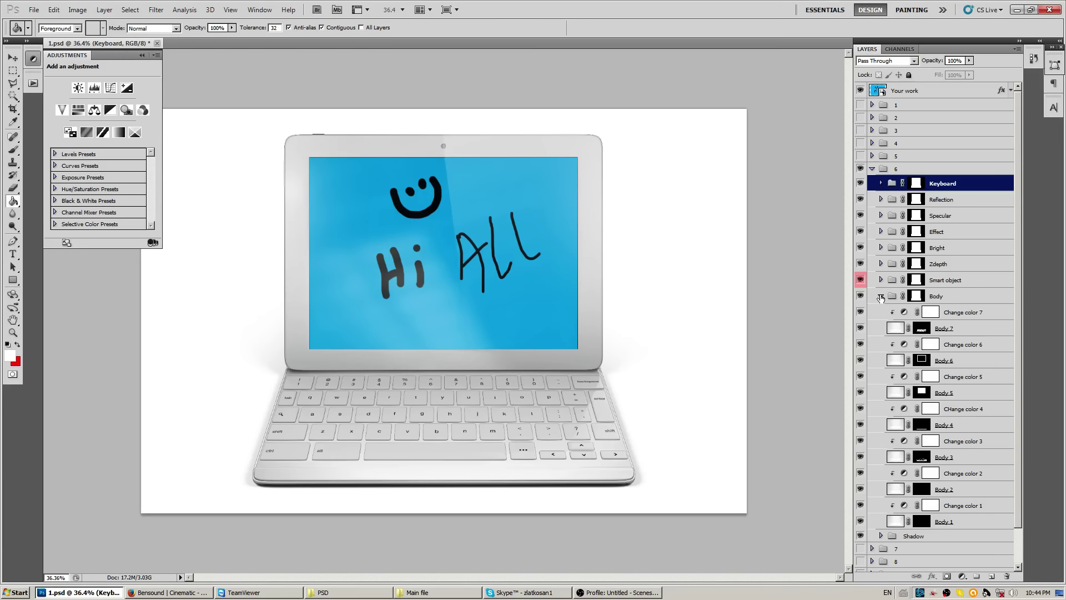
click(880, 296)
click(872, 169)
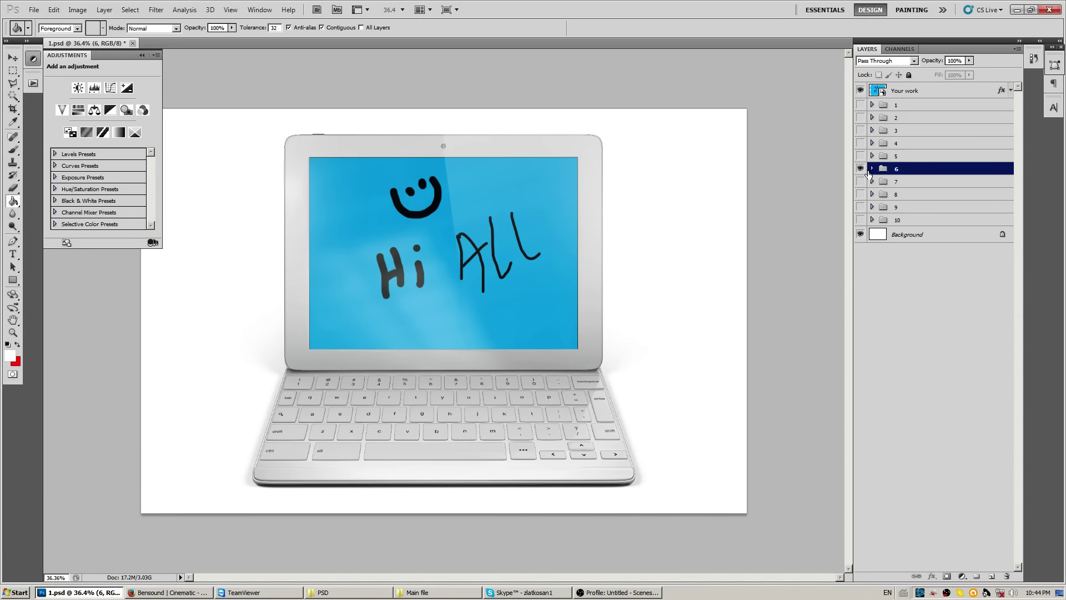
click(872, 169)
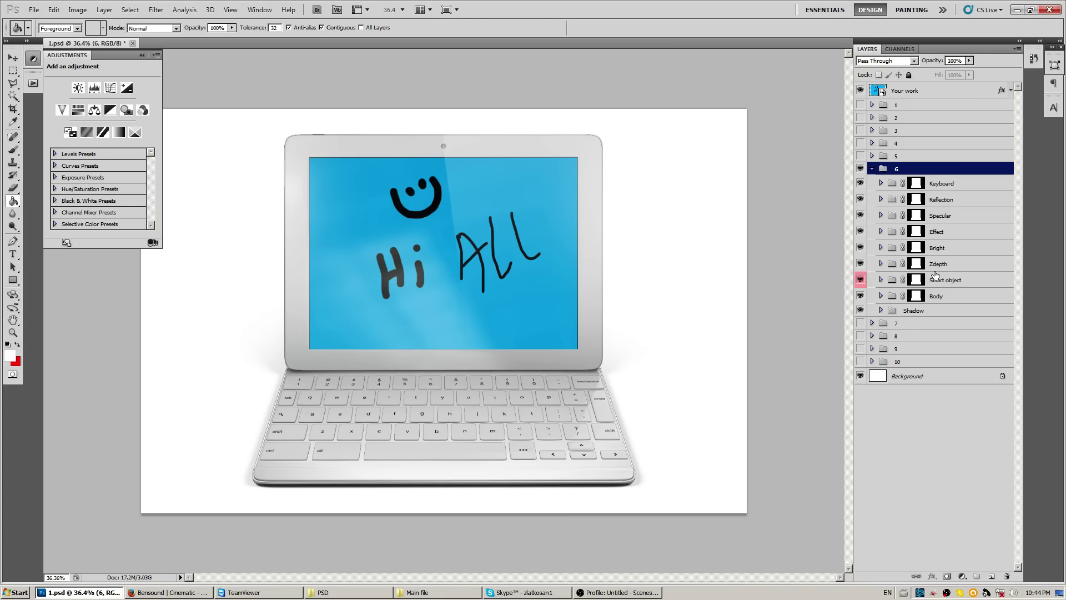
- Compare the mockup with the Shadow group and the Background layer hidden and shown, leaving both visible
click(920, 297)
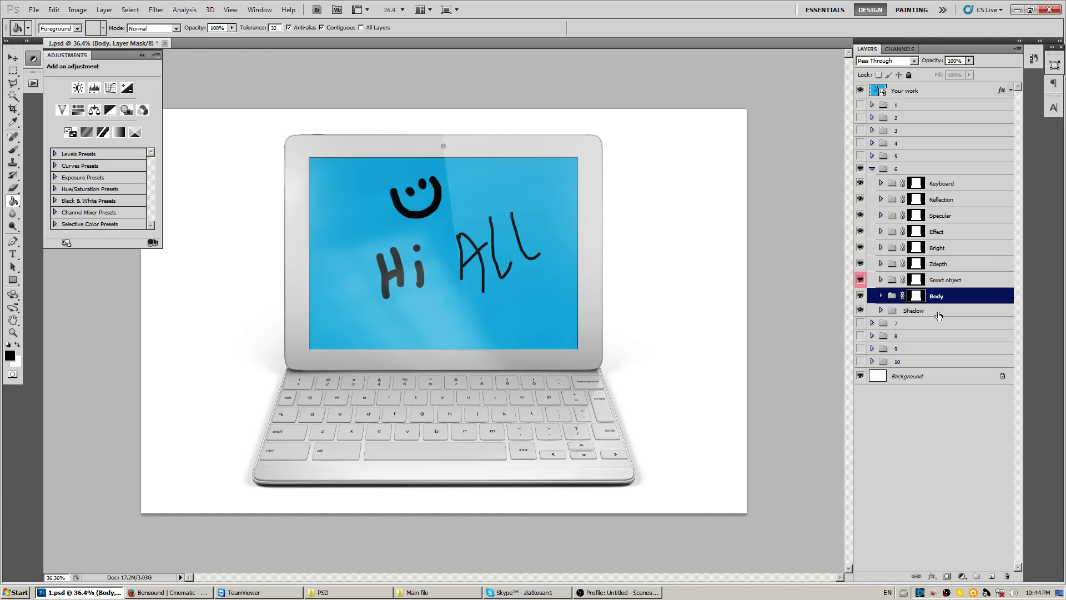
click(880, 296)
click(895, 308)
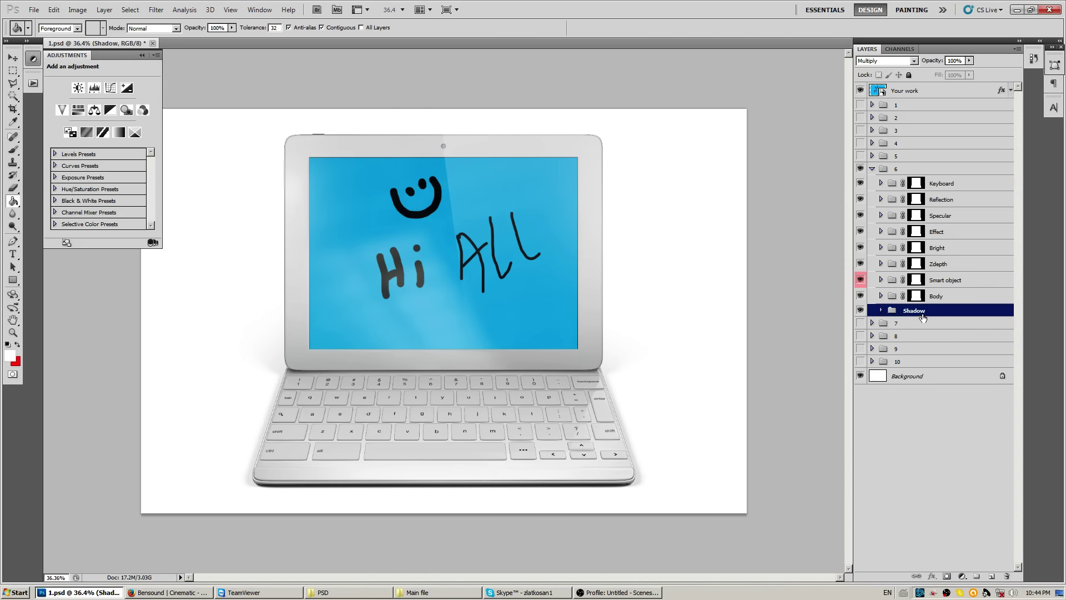
click(860, 310)
click(860, 311)
click(860, 376)
click(860, 312)
click(860, 311)
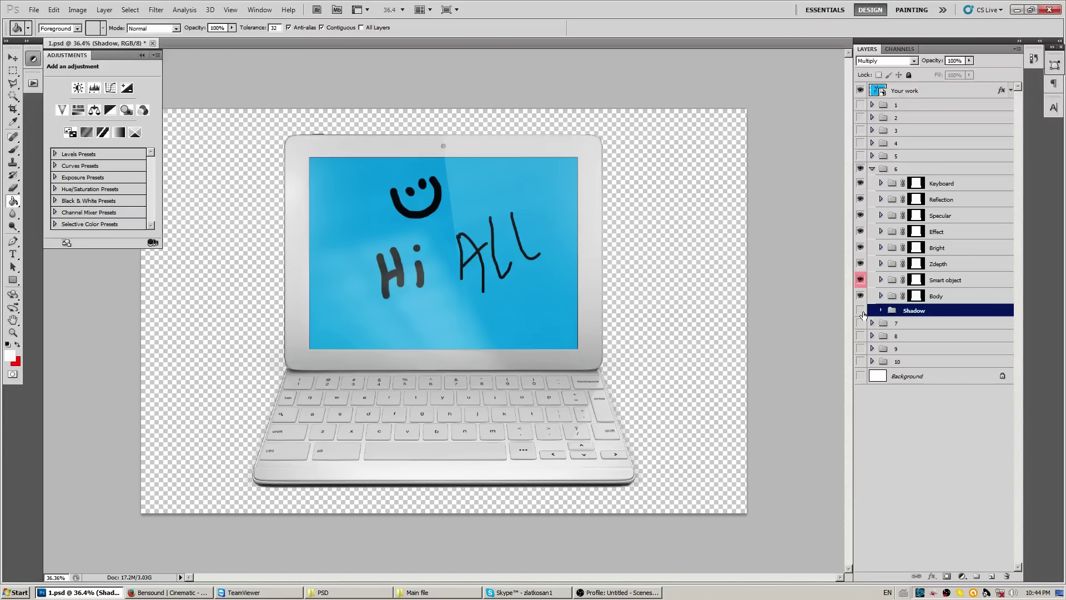
click(861, 311)
click(860, 312)
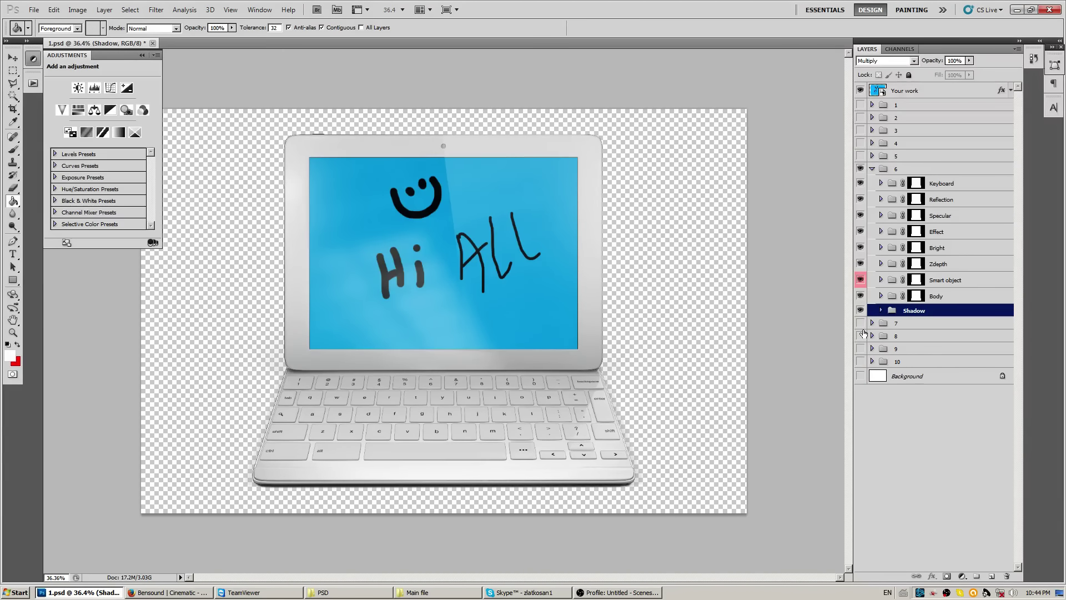
click(861, 376)
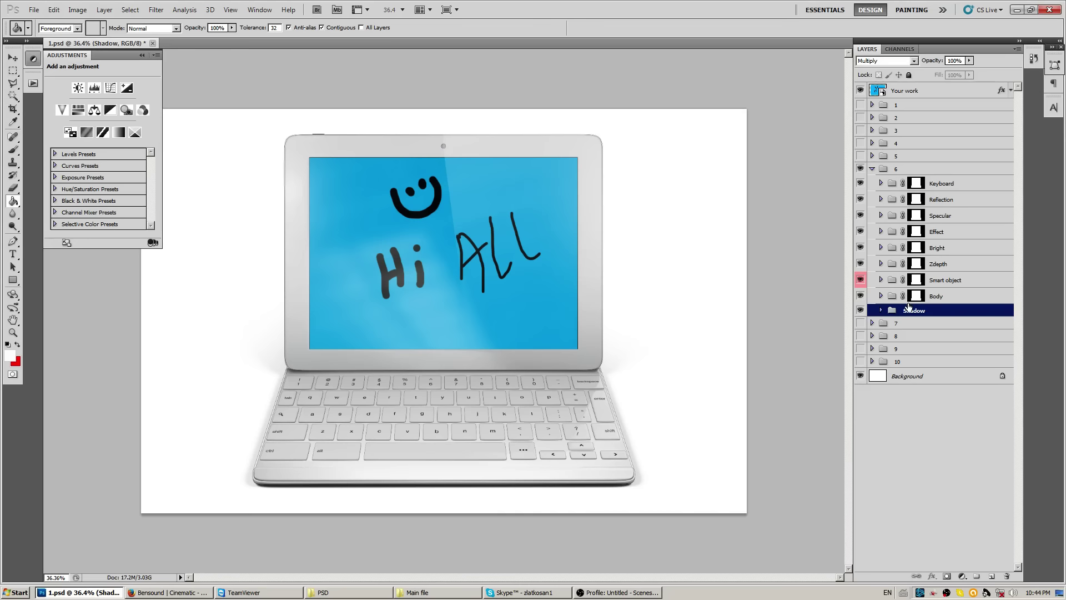
- Examine the layers inside the Shadow group, toggle Color Fill 1 off and on, and collapse the group
click(881, 310)
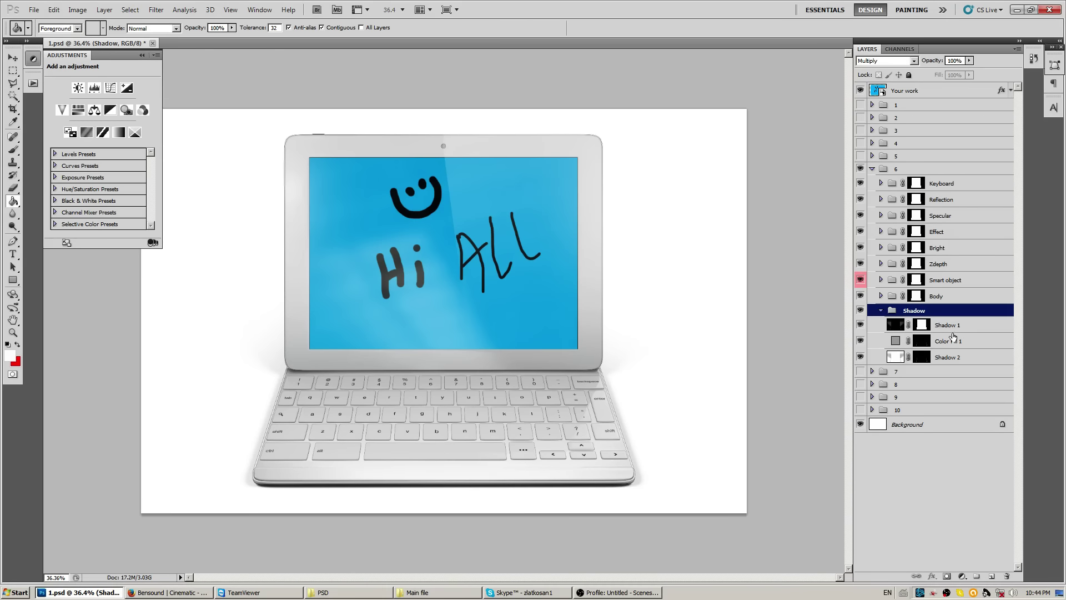
click(951, 340)
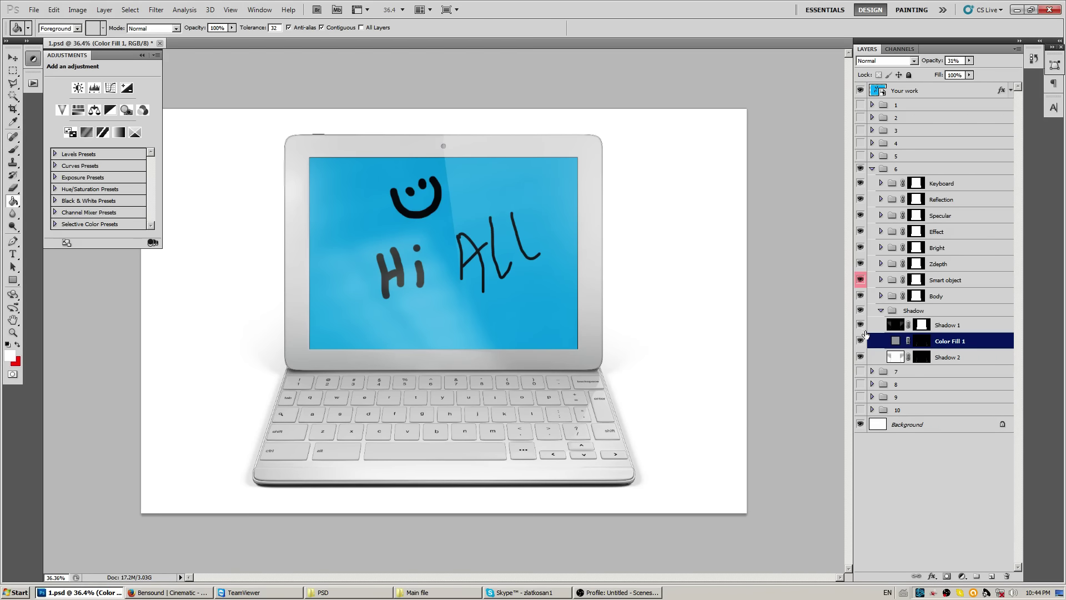
click(860, 341)
click(859, 341)
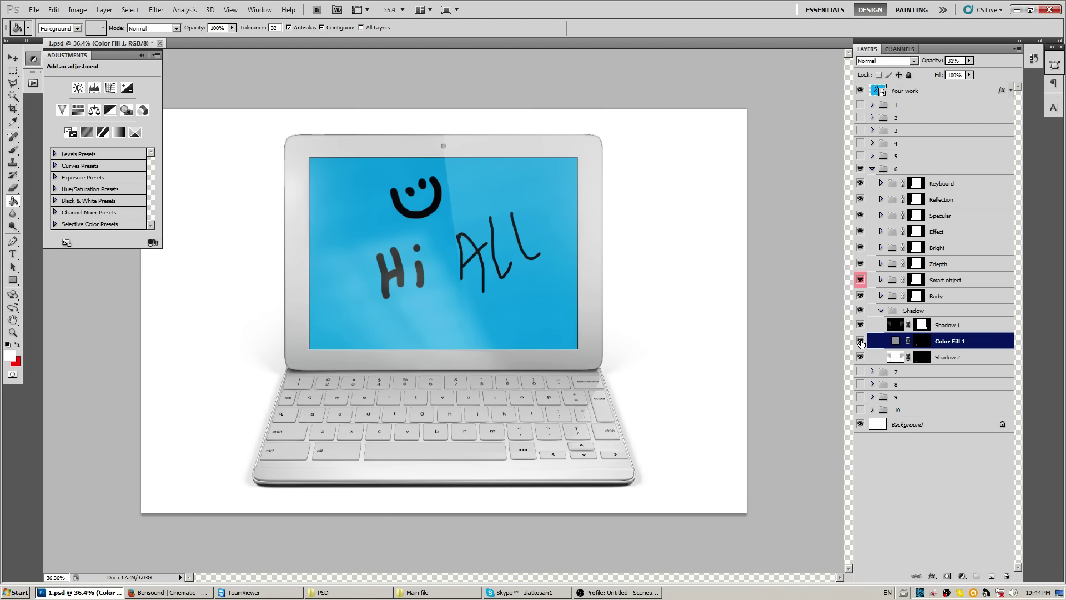
click(881, 311)
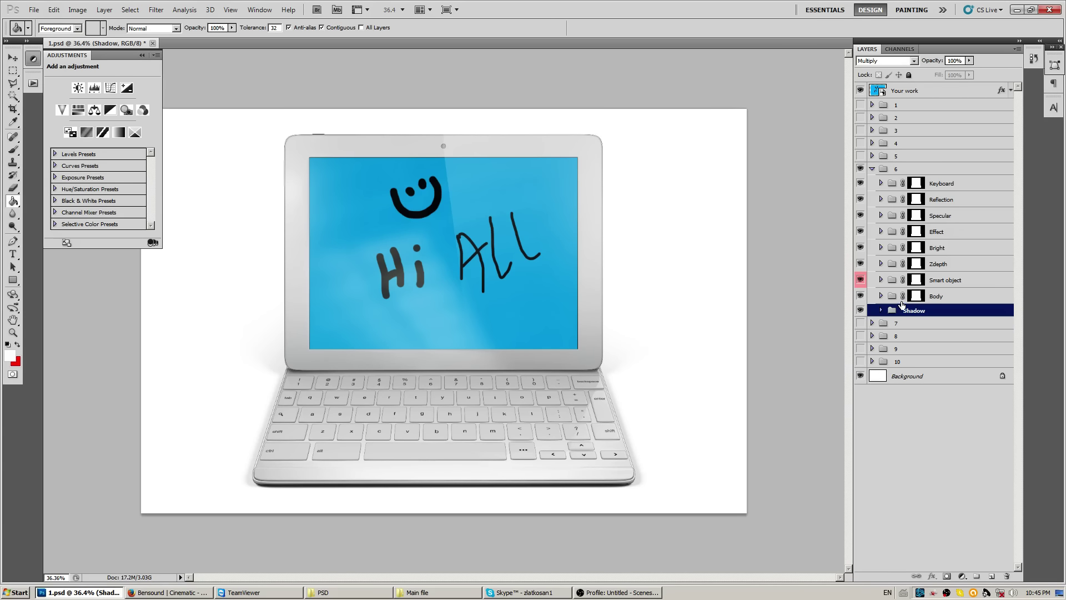
click(881, 312)
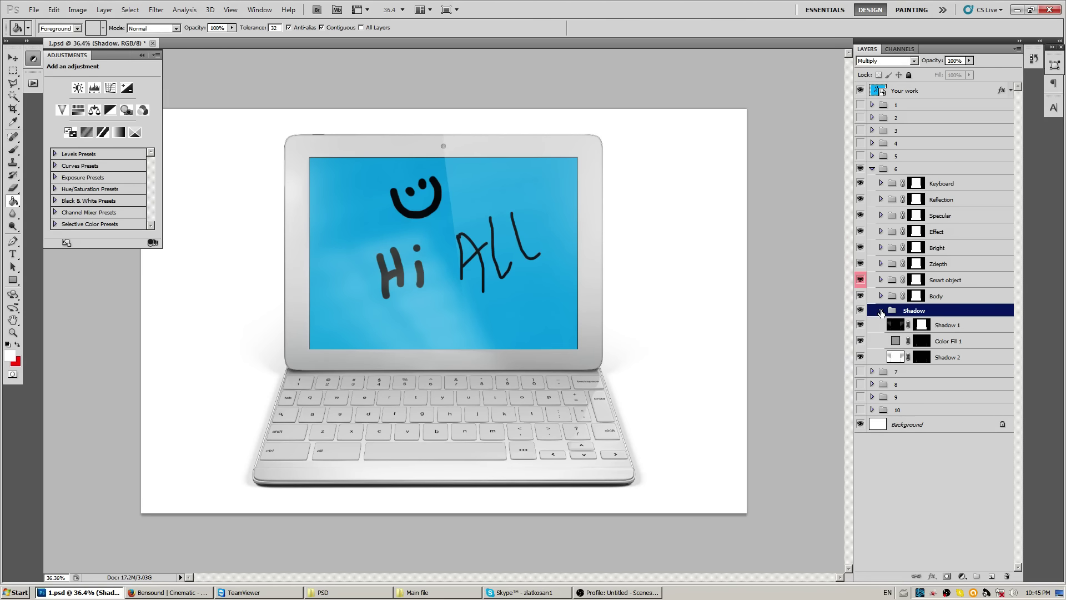
click(881, 311)
- Hide the Background layer, collapse group 6 and scale the whole group down around its centre to about half size
click(861, 377)
click(872, 169)
click(921, 169)
key(ctrl+t)
drag(141, 109, 286, 206)
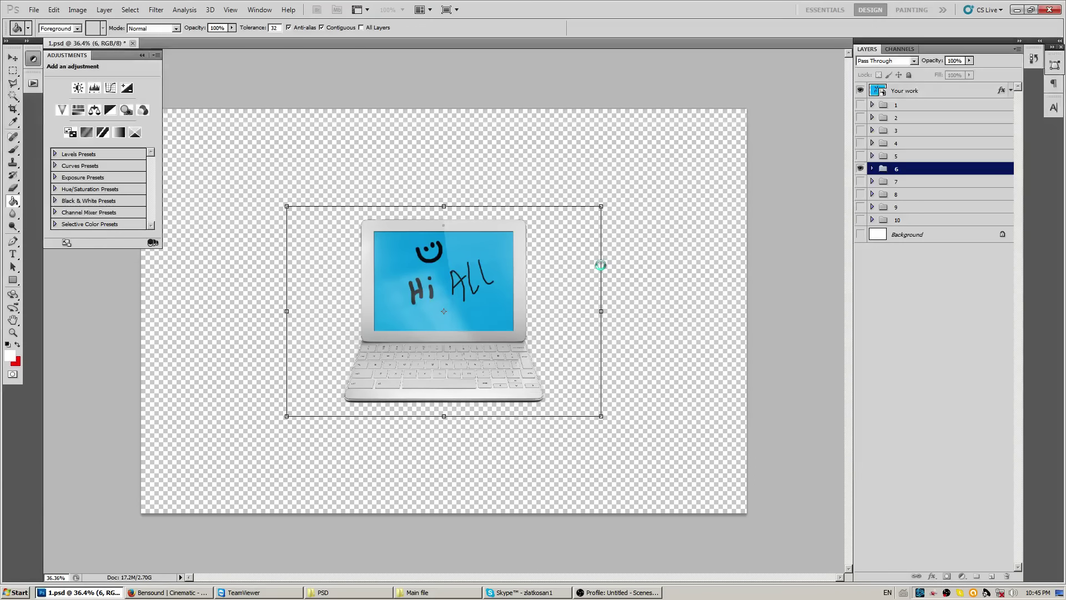
key(Return)
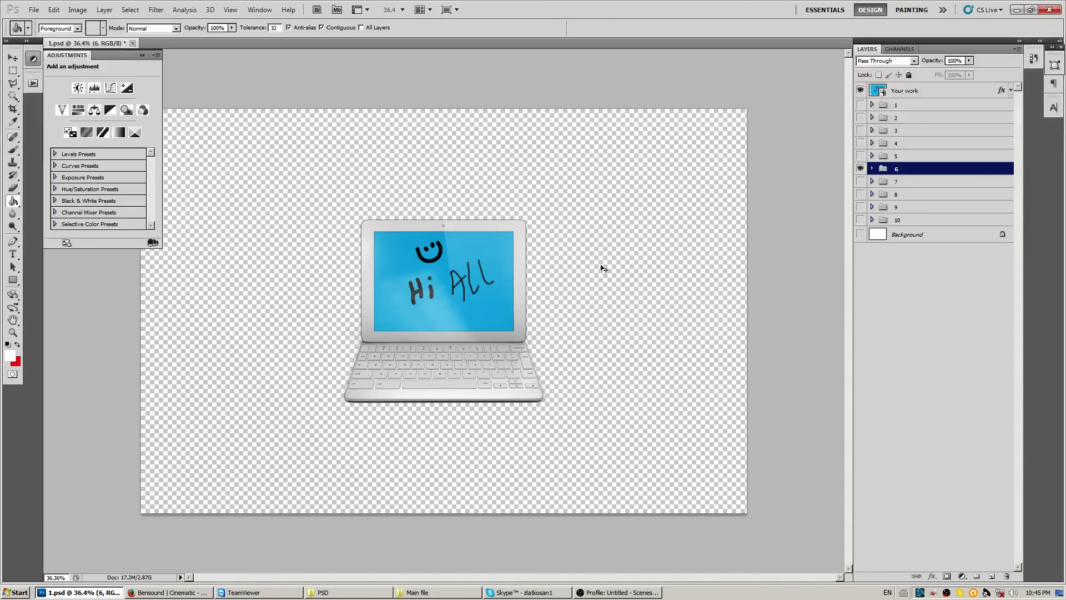
- Check the scaled mockup at 100%, preview group 1 and hide it again, and make group 8 visible
key(ctrl+1)
scroll(555, 333, down, 3)
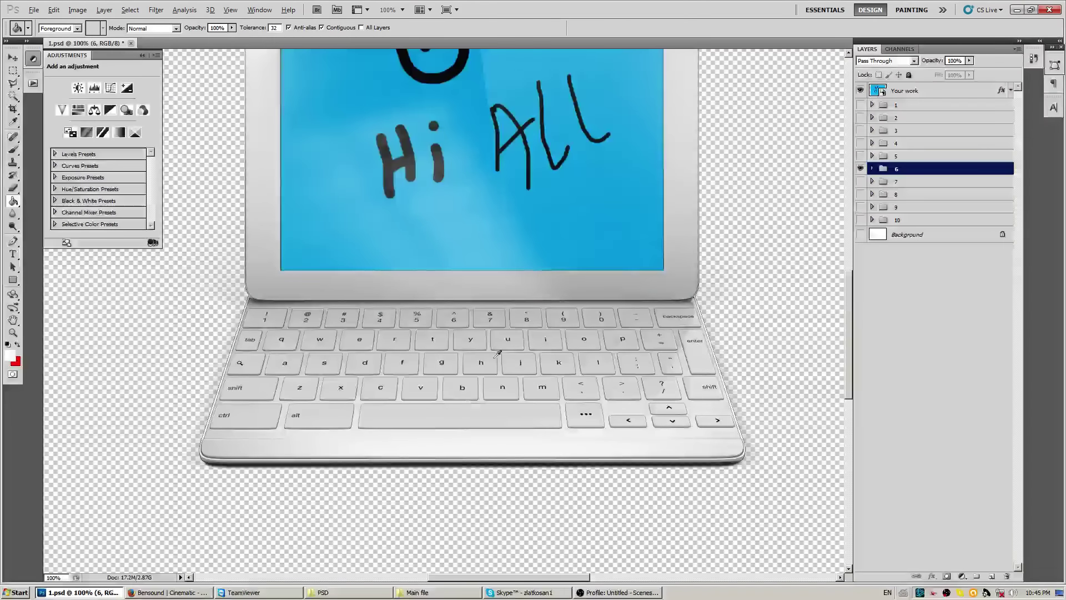
key(ctrl+0)
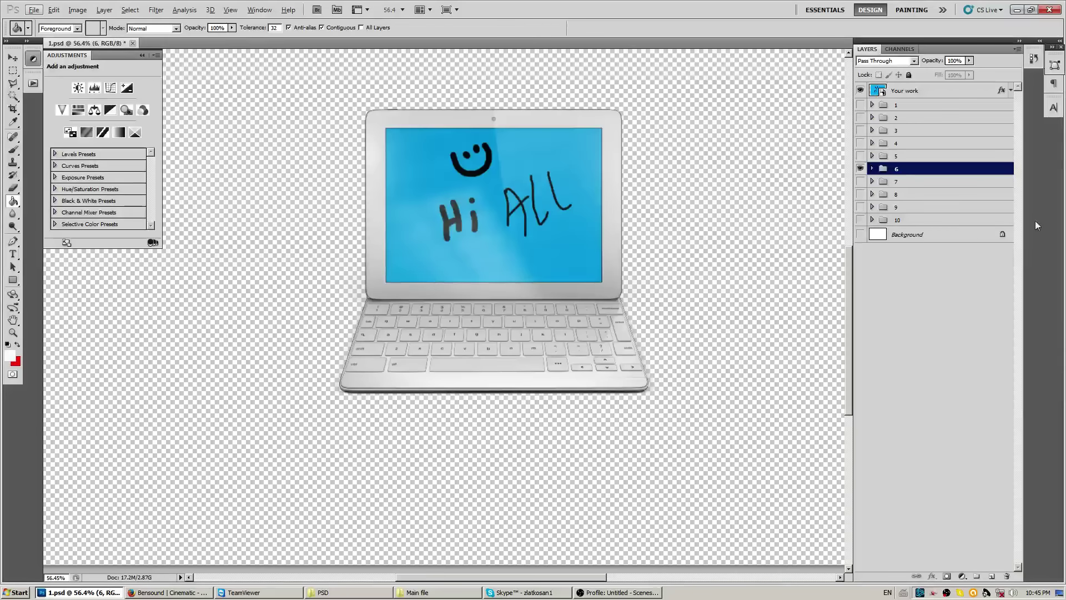
key(ctrl+minus)
click(860, 105)
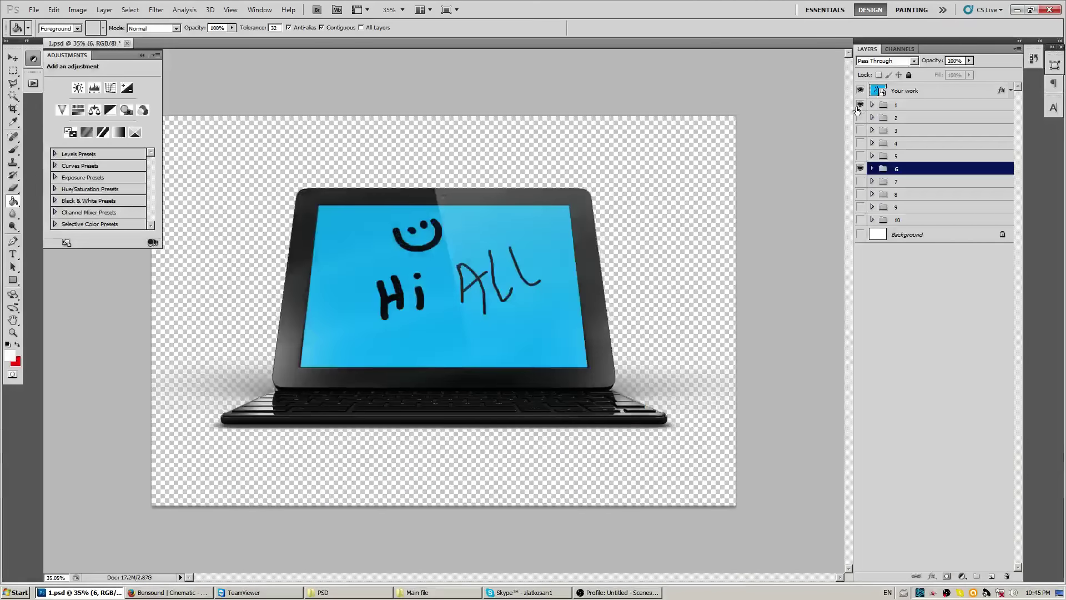
click(859, 106)
click(860, 195)
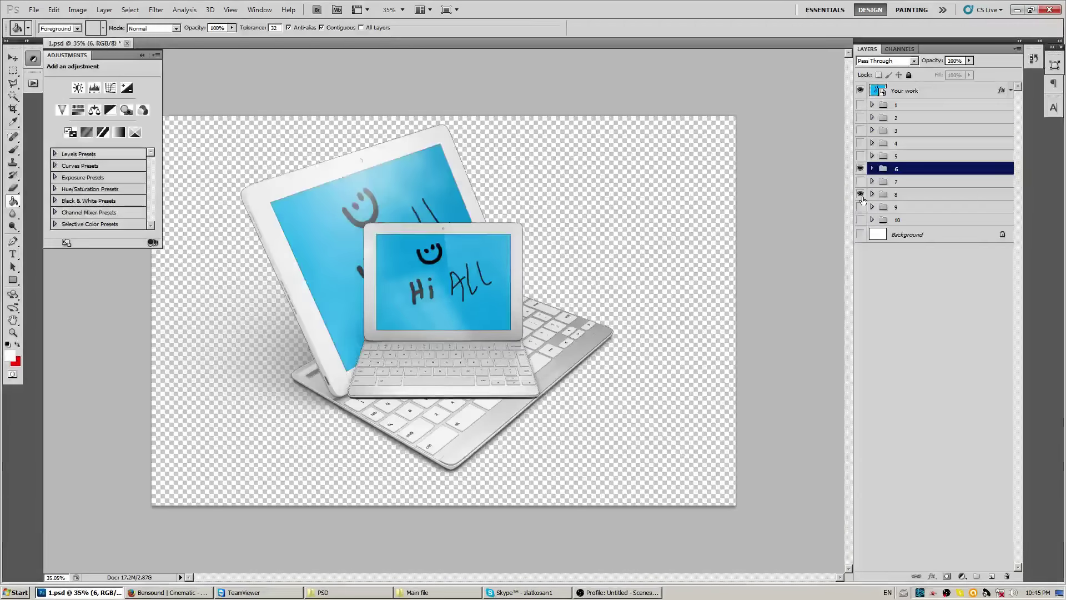
- Scale group 8 down to less than half size and place it to the left of the group 6 mockup
click(891, 197)
key(ctrl+t)
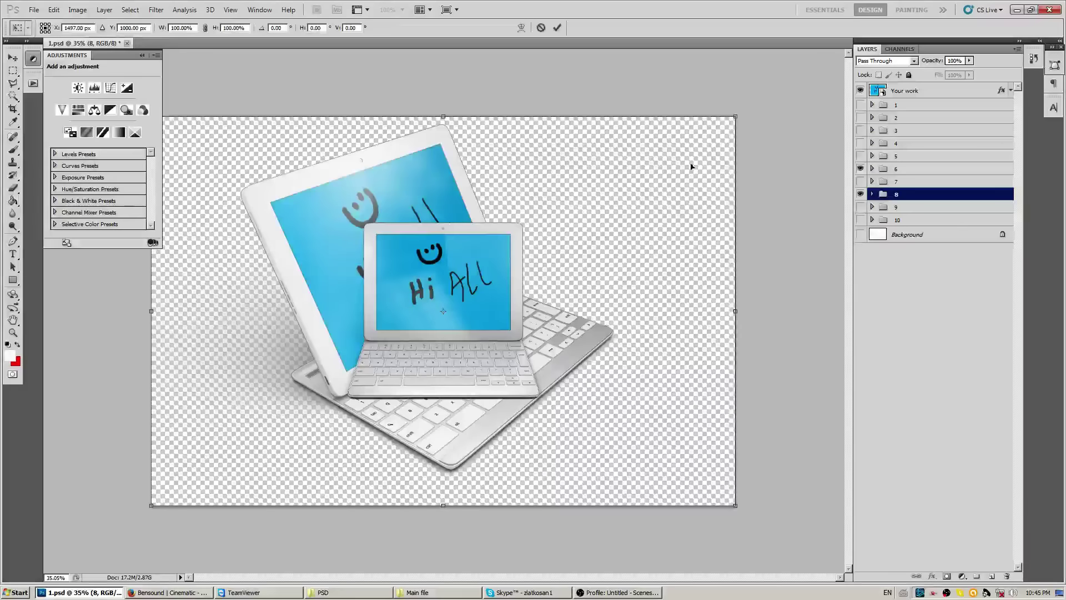
drag(735, 116, 560, 214)
drag(483, 357, 272, 384)
key(g)
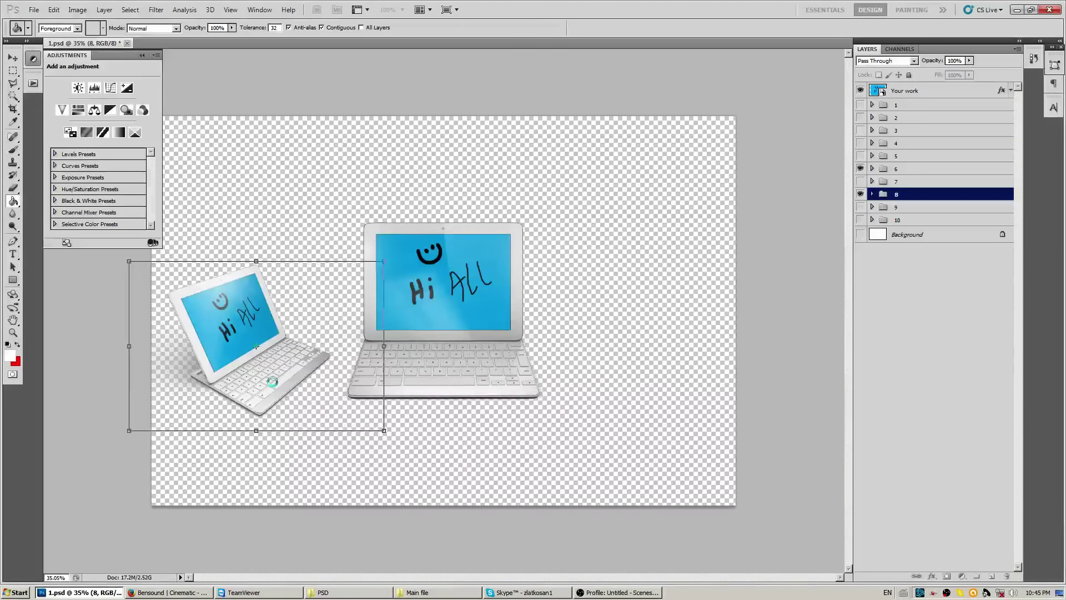
key(Return)
- Add a wide text box above the two mockups with black (000000) text reading "Thanks for watching :)"
key(t)
drag(290, 125, 713, 183)
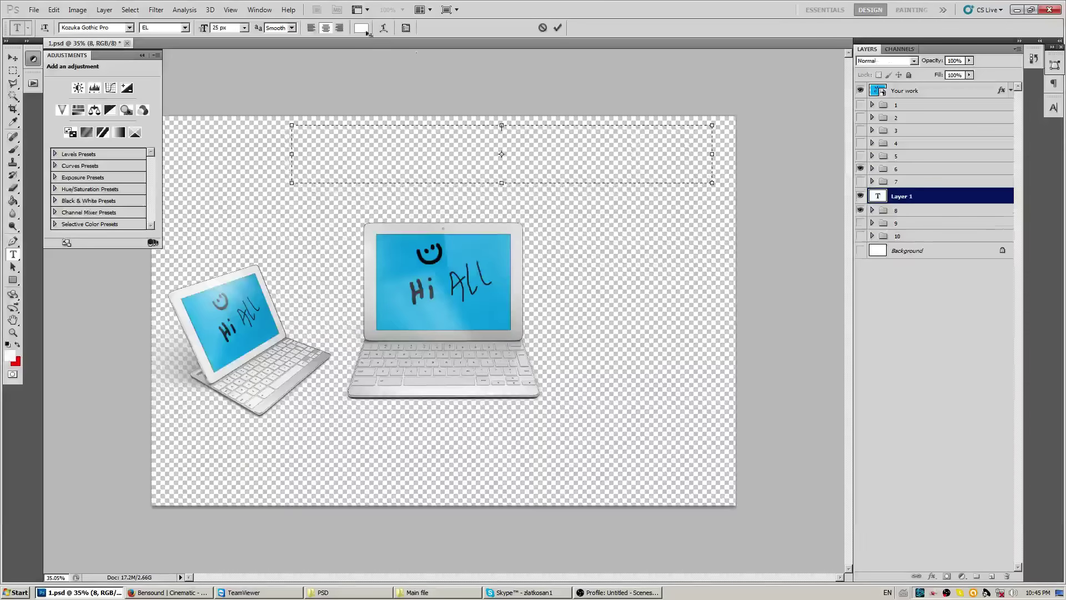
click(361, 28)
click(139, 293)
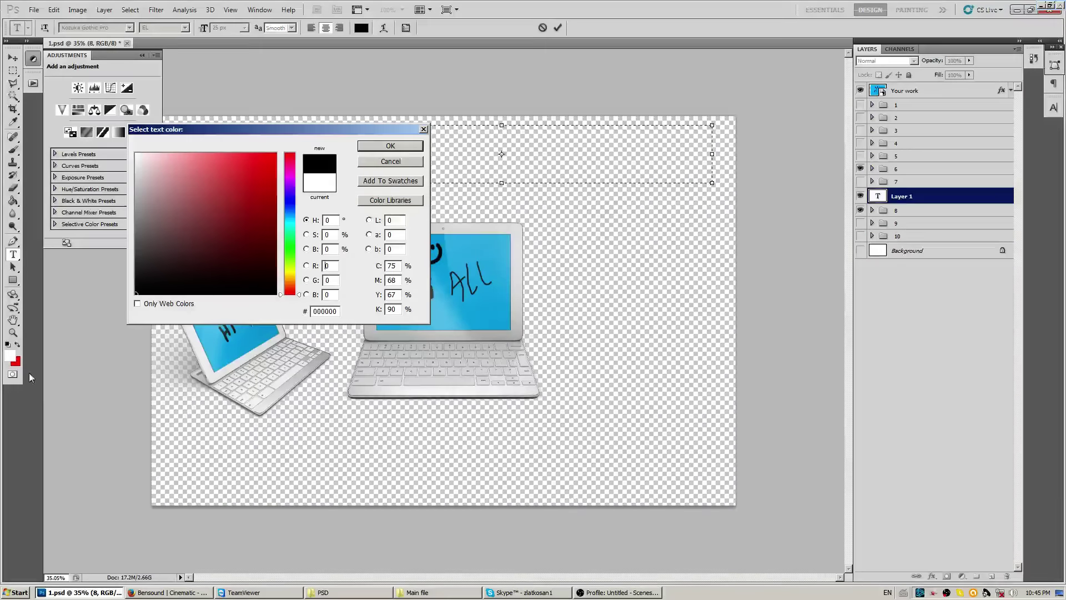
click(399, 145)
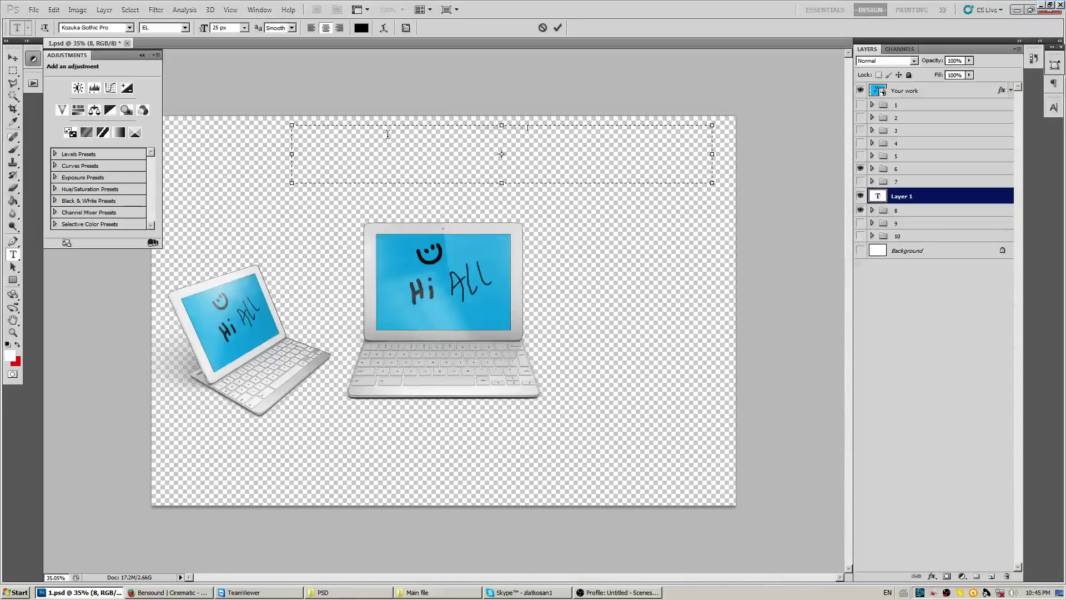
key(ctrl+v)
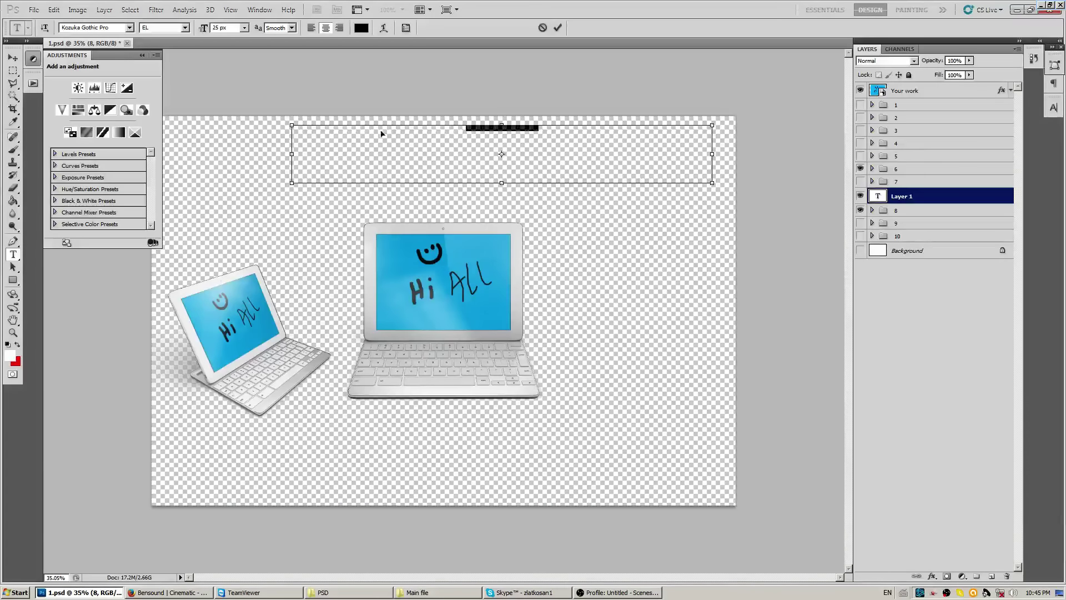
- Set the "Thanks for watching :)" text to 80 px with Strong anti-aliasing and commit it
click(223, 28)
text(80)
key(Return)
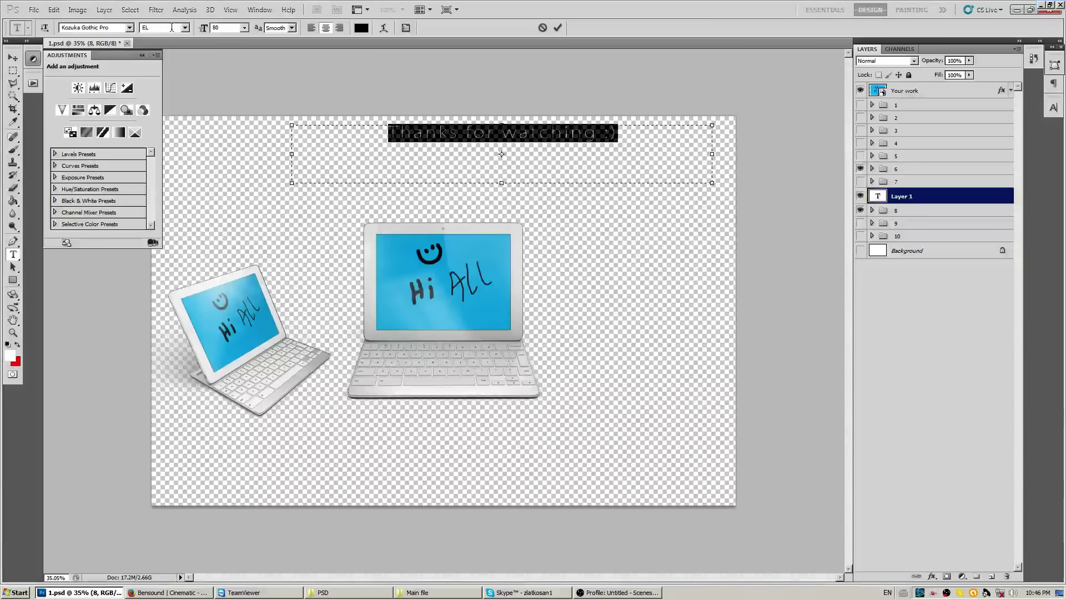
click(291, 27)
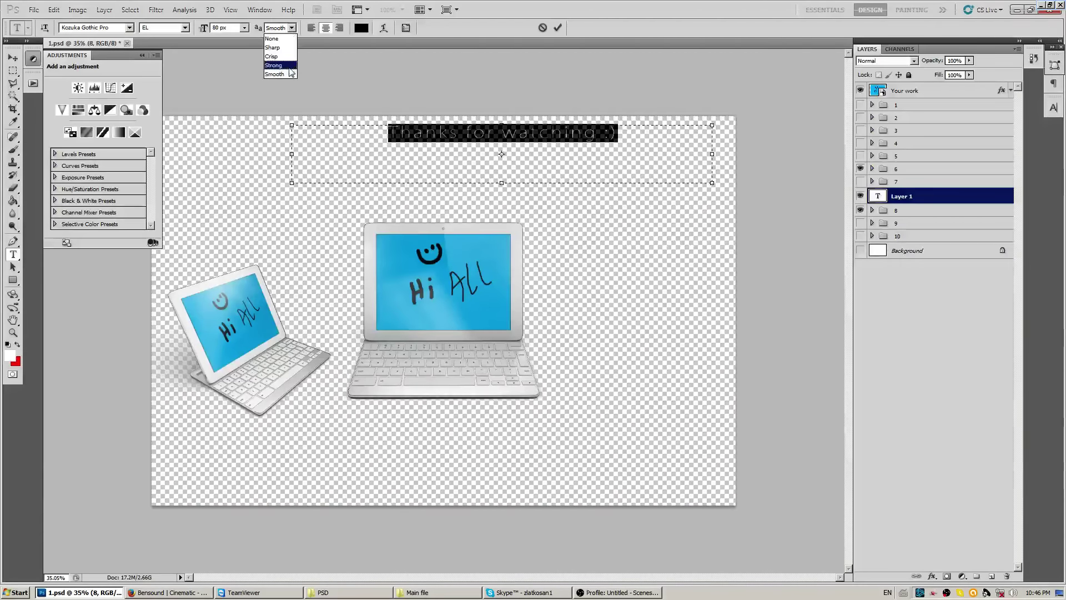
click(290, 65)
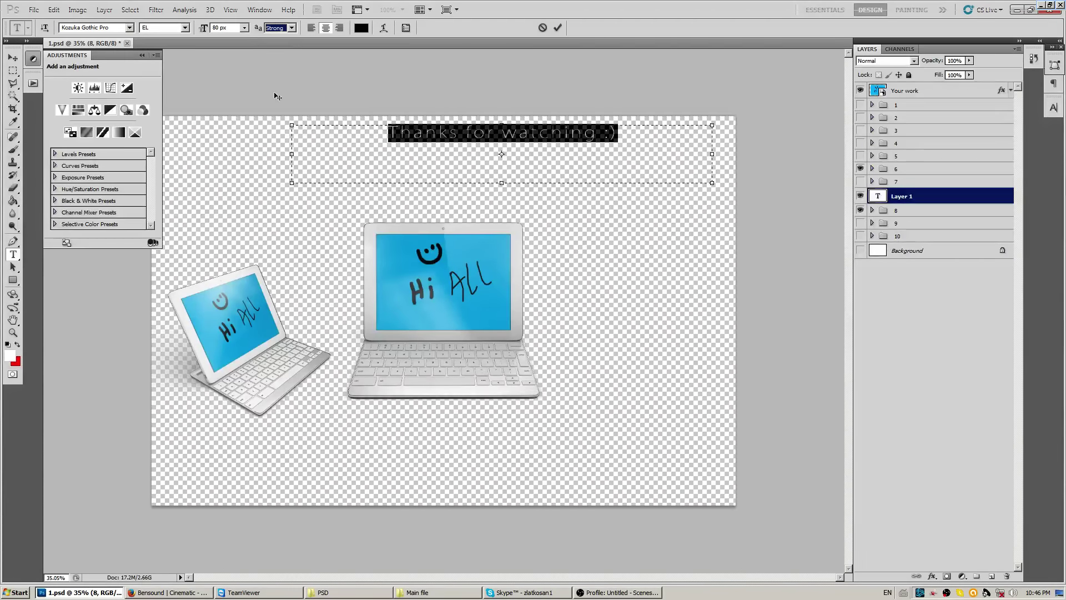
click(557, 27)
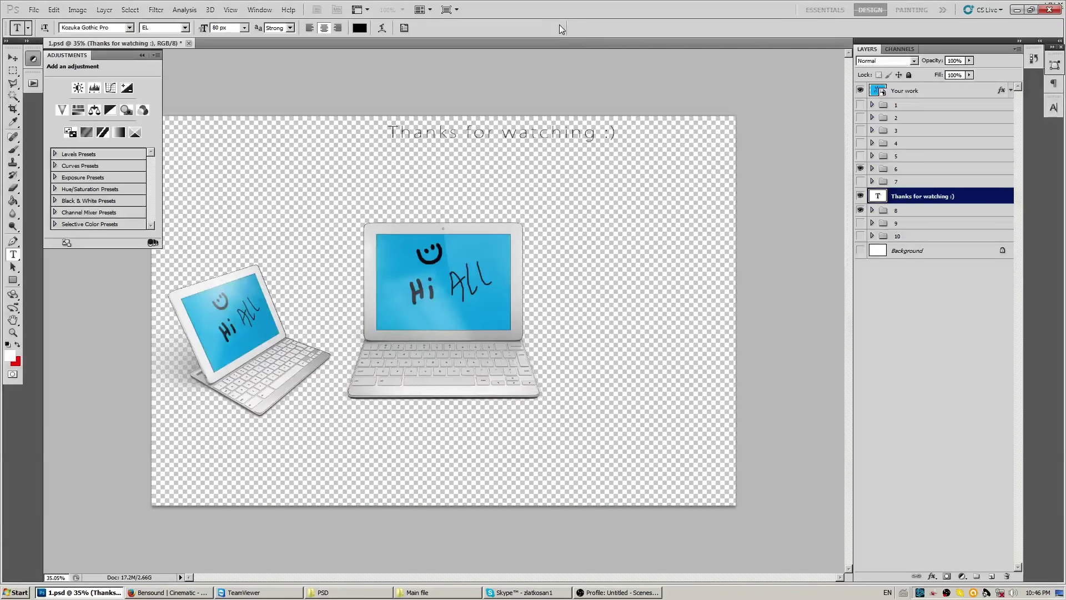
- Show the white Background layer and move the "Thanks for watching :)" text slightly down and left, above the group 6 mockup
click(888, 251)
click(859, 250)
key(v)
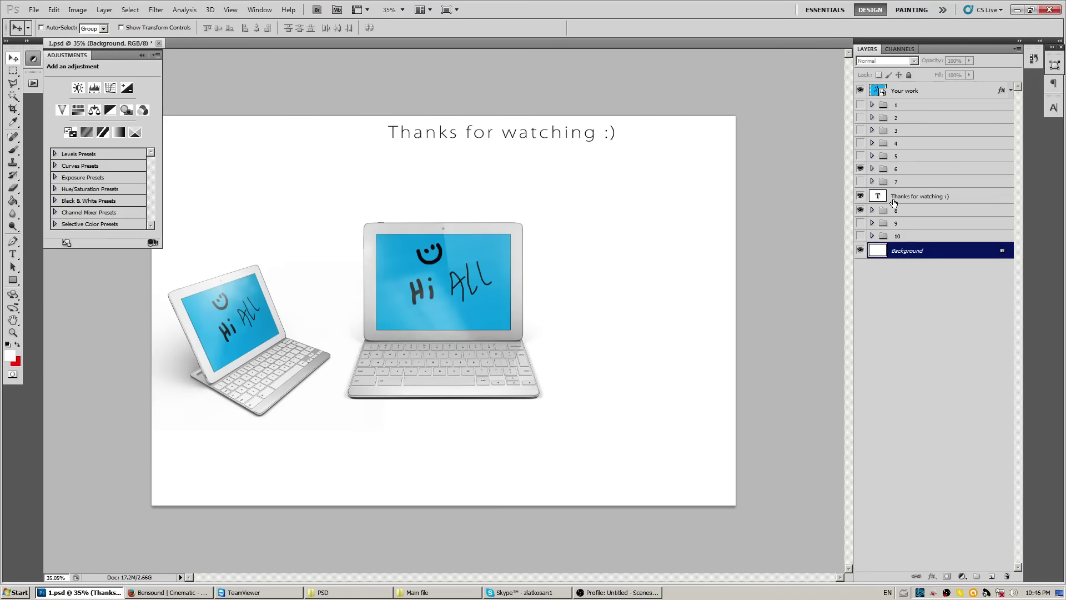
click(894, 202)
drag(520, 139, 474, 167)
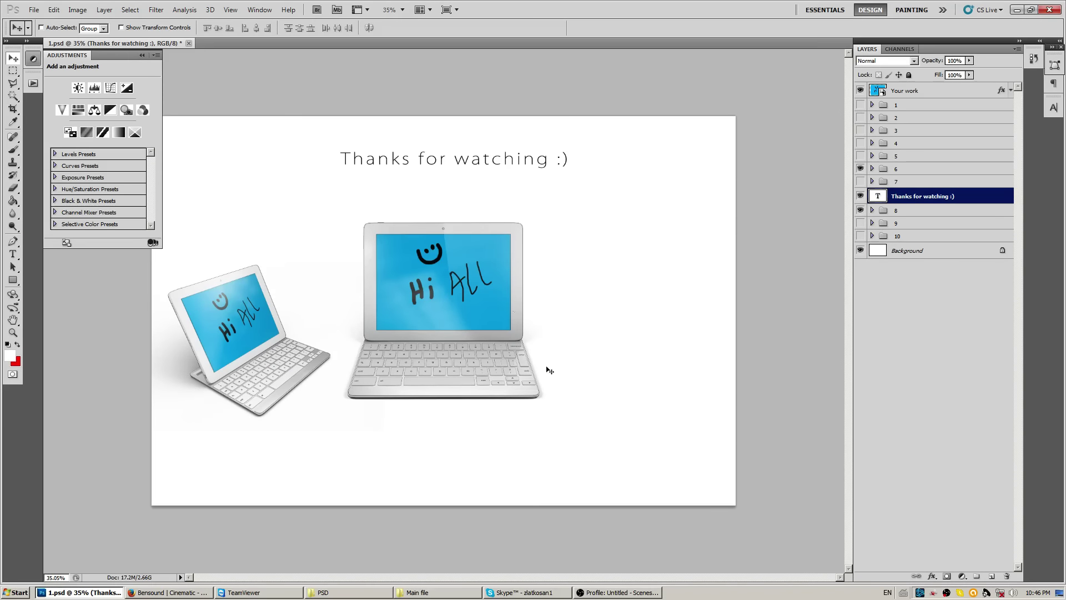